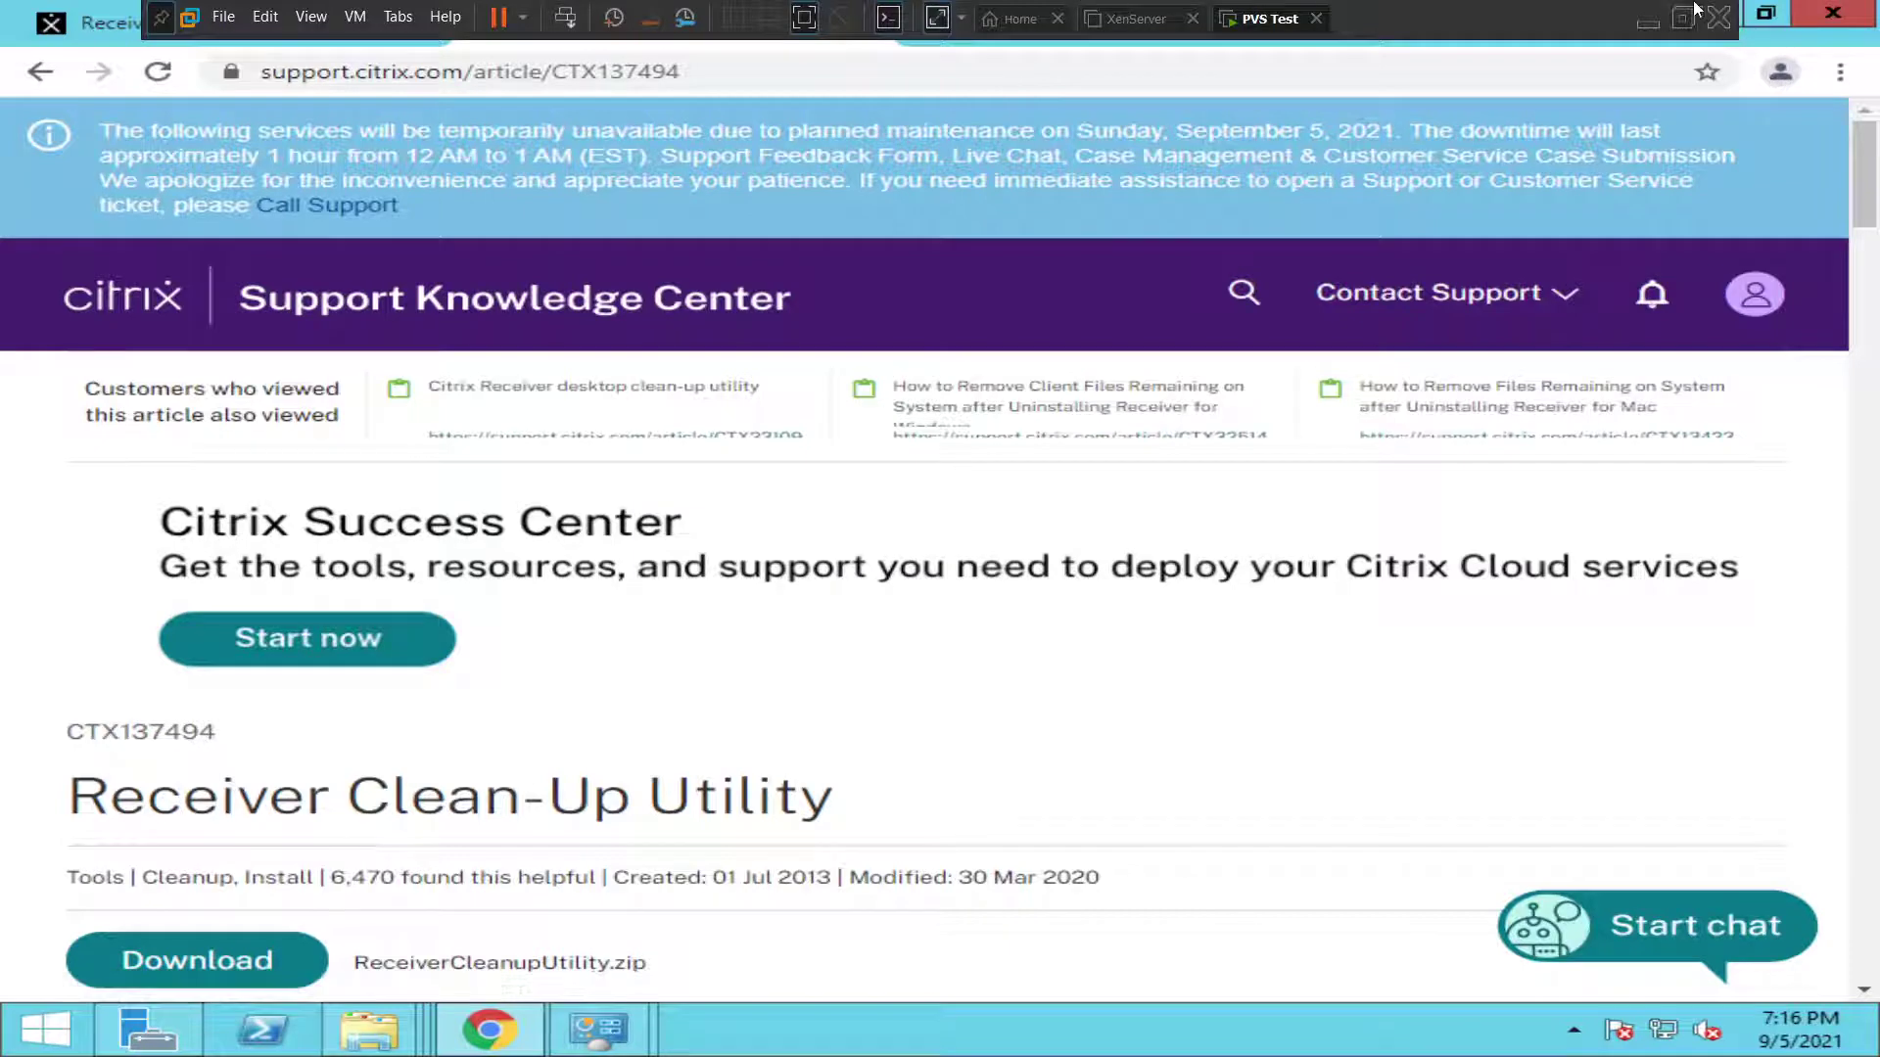
- Restore the Chrome window from full screen and start a new blank tab
{"action": "left_click", "coordinate": [1765, 12]}
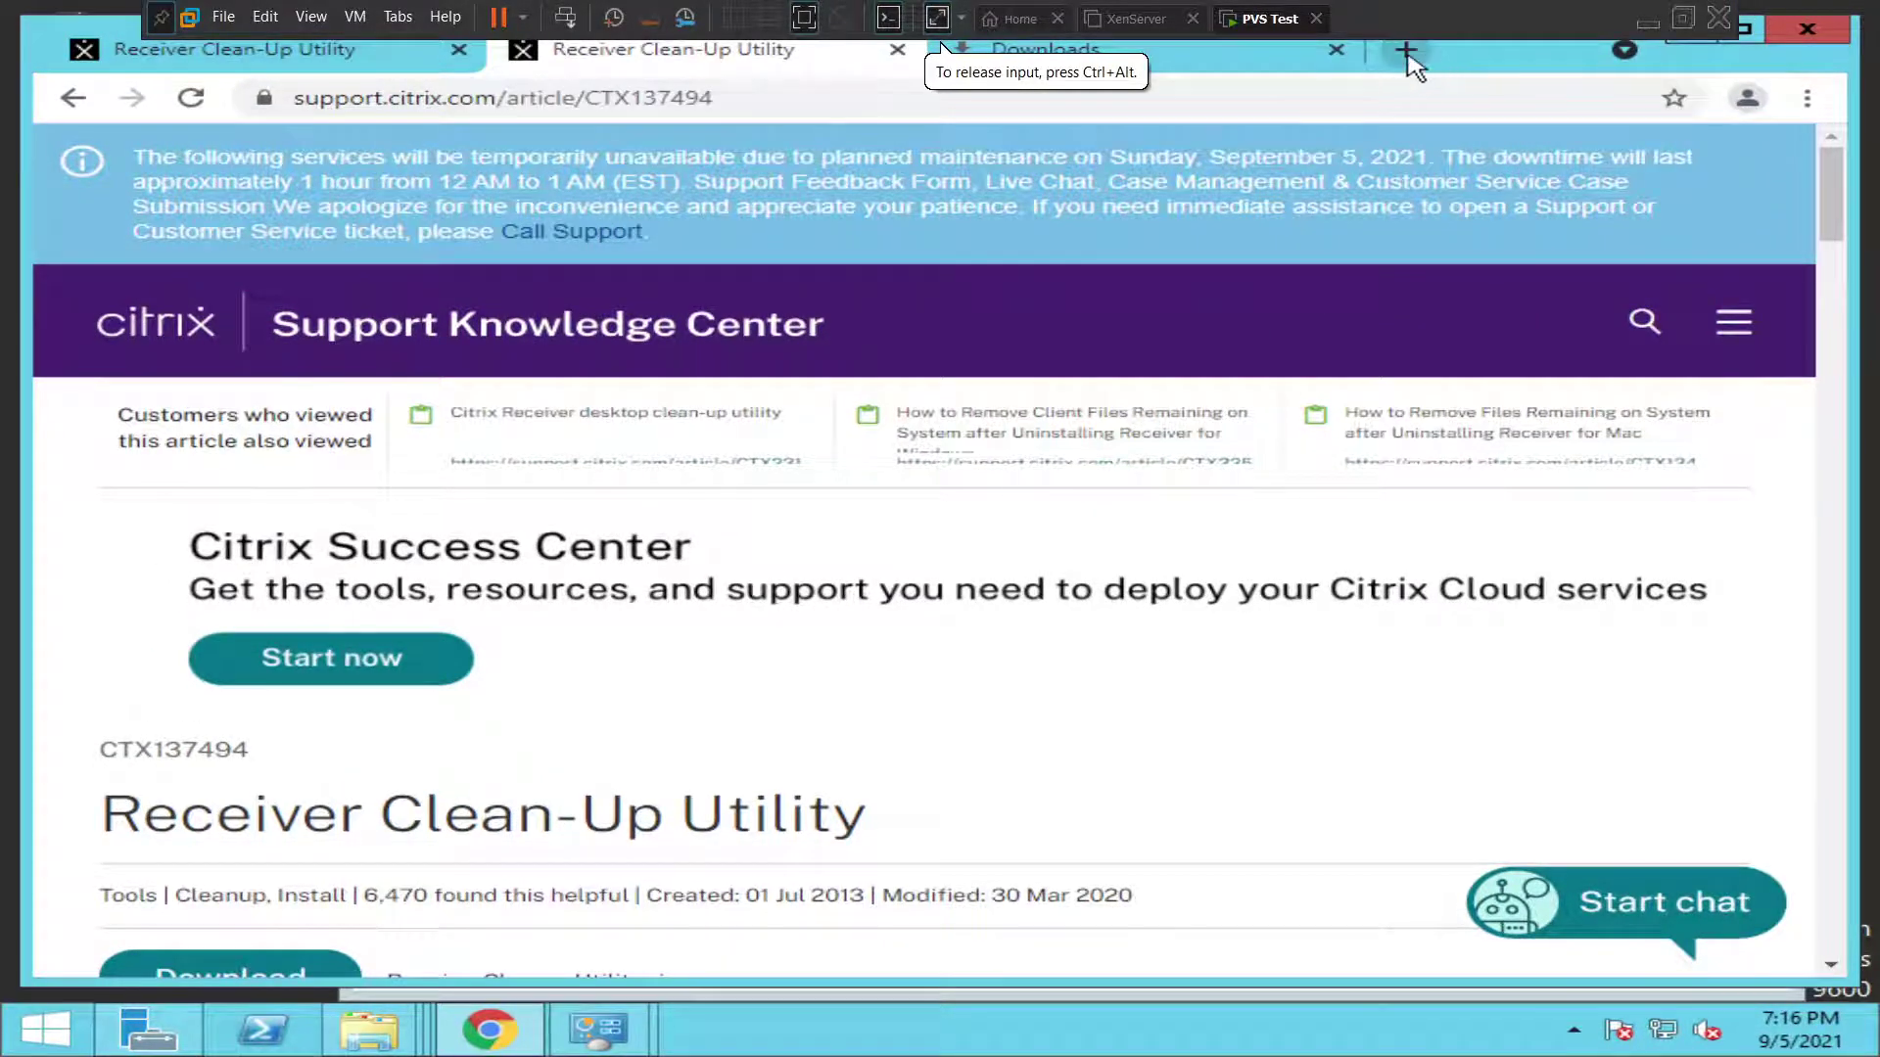
{"action": "left_click", "coordinate": [1408, 51]}
- Go to Google and search for 'citrix receiver cleanup utility'
{"action": "type", "text": "go"}
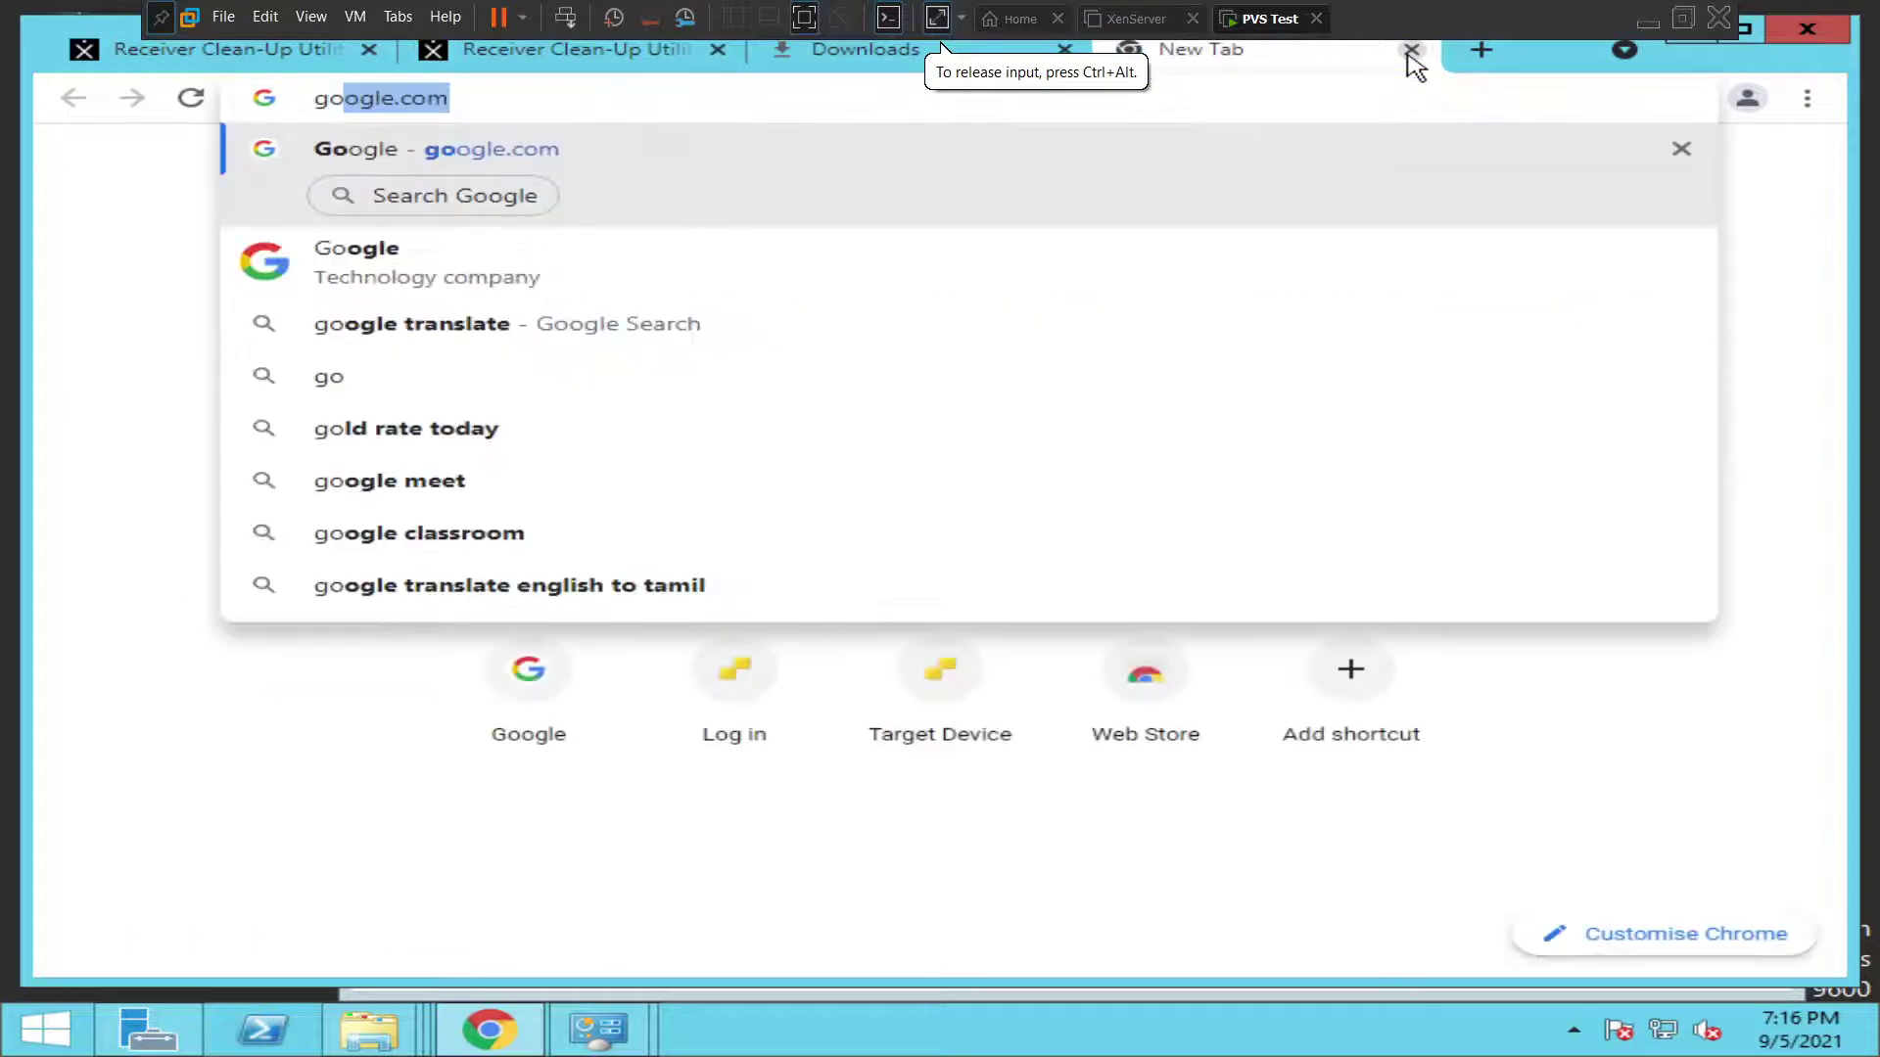
{"action": "key", "text": "Return"}
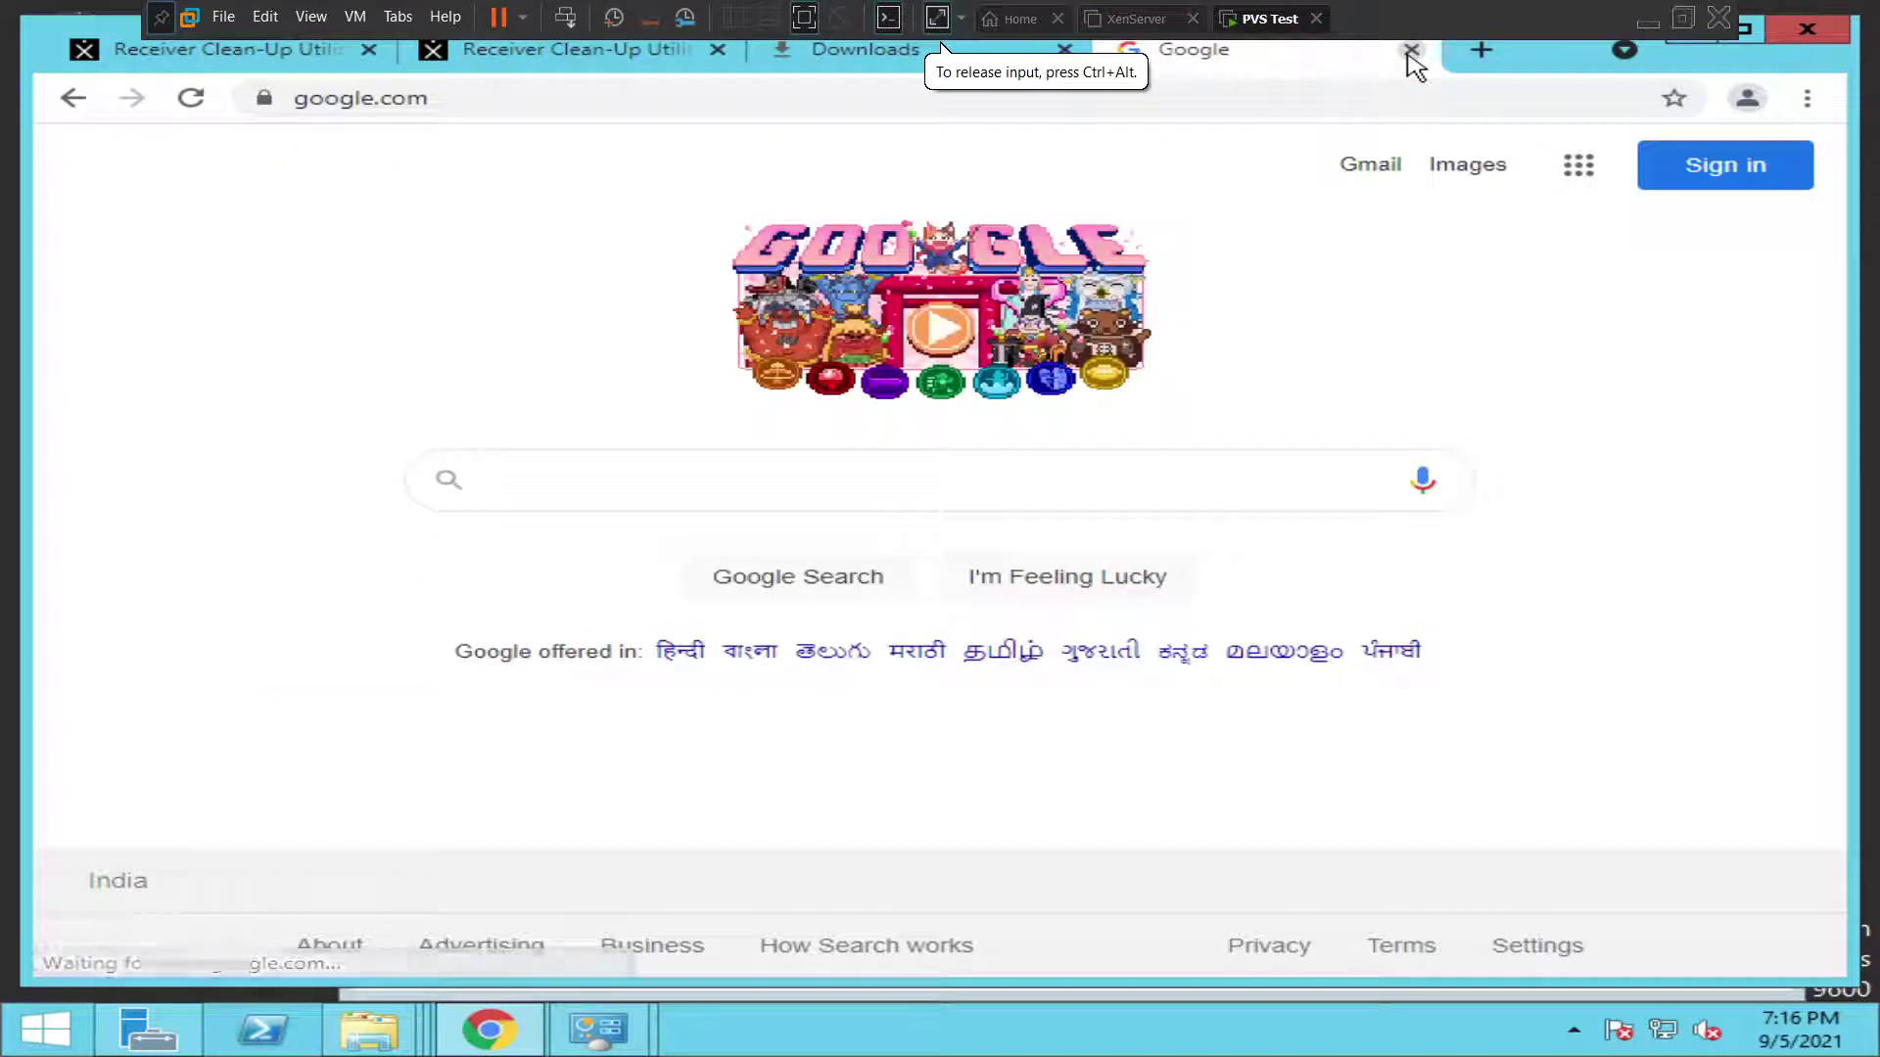
{"action": "type", "text": "citr"}
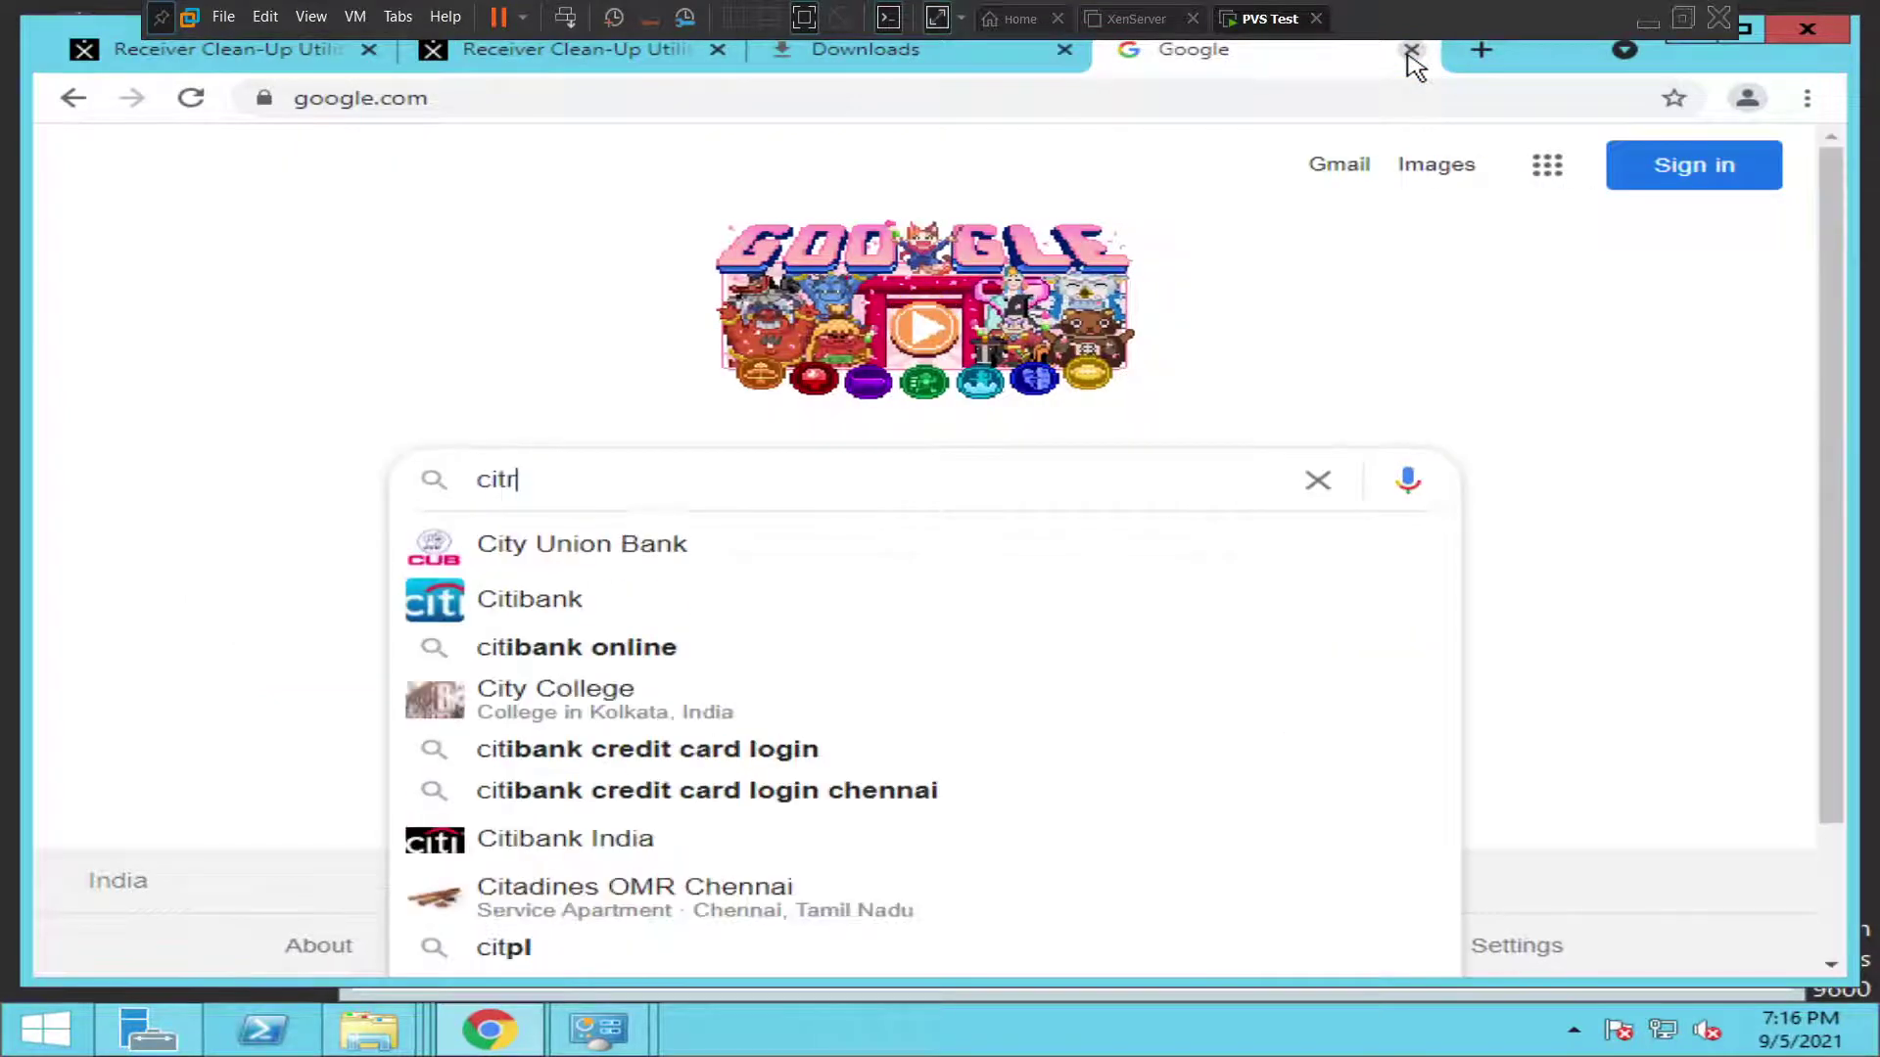
{"action": "type", "text": "ix receiver clea"}
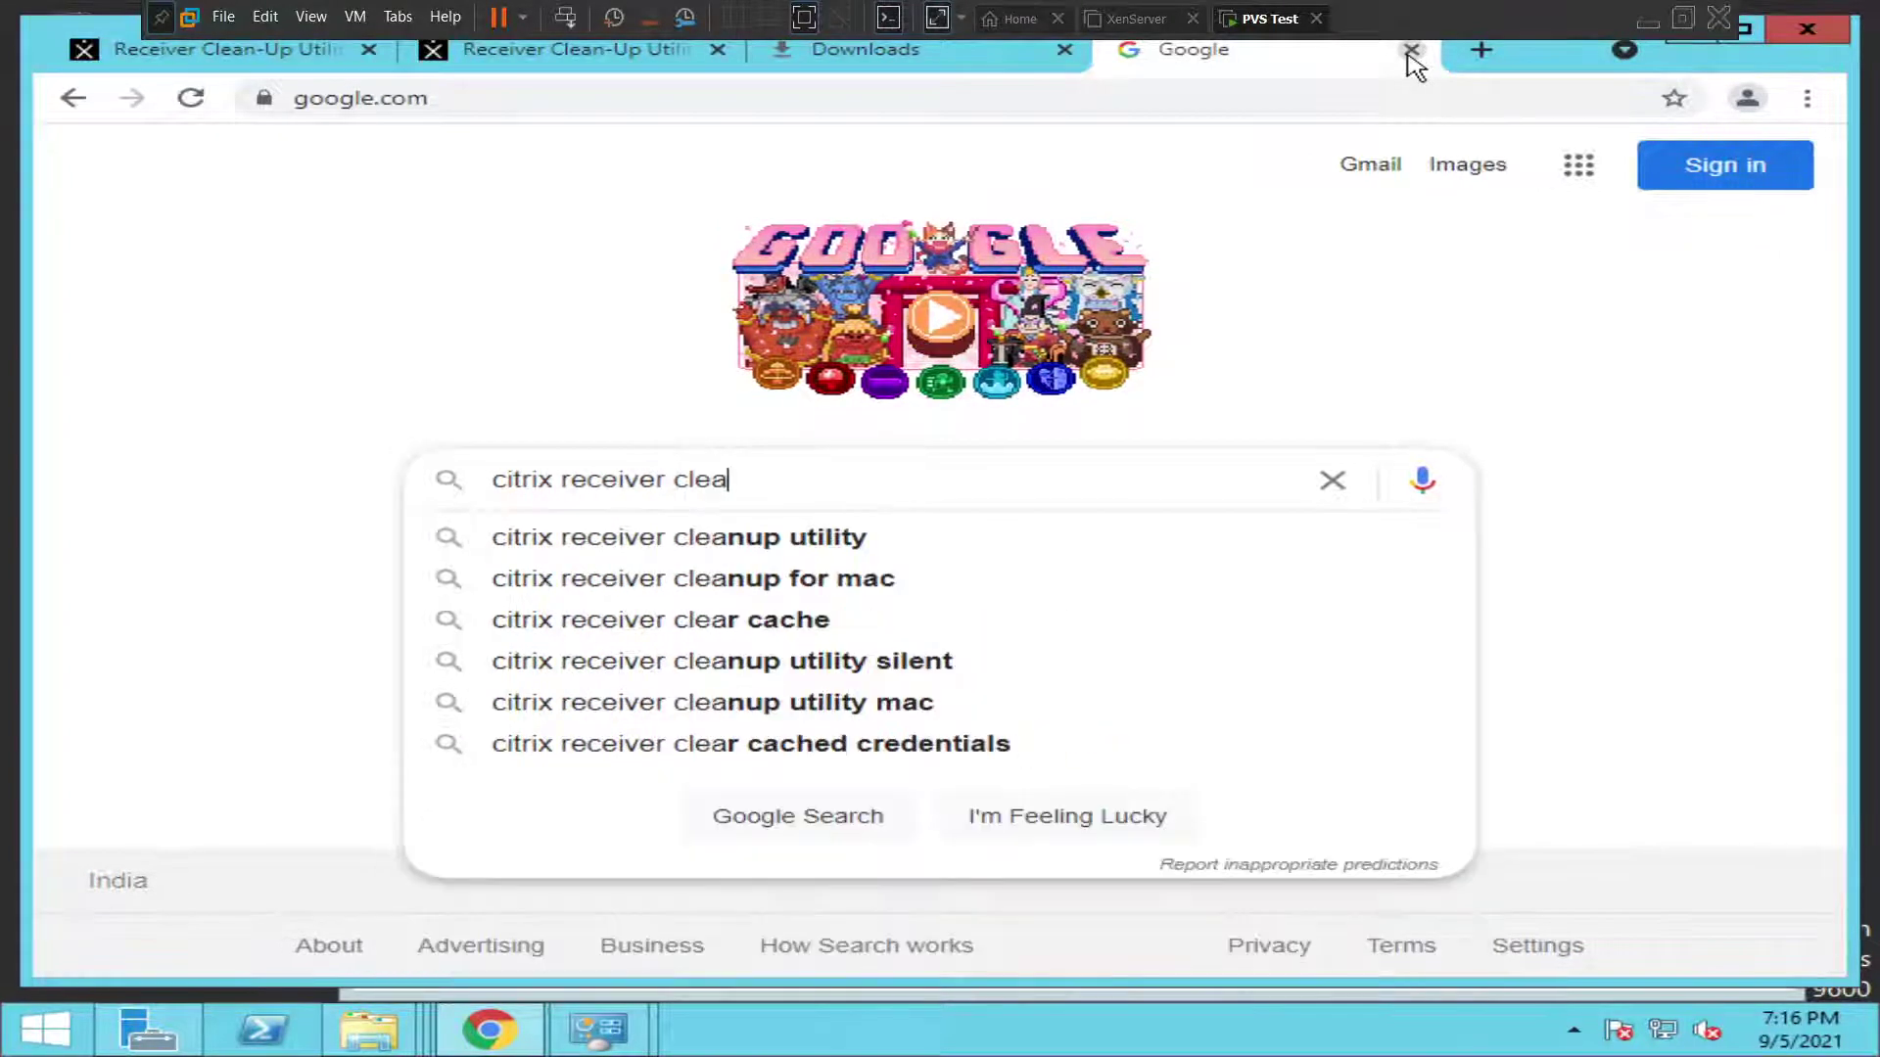
{"action": "key", "text": "Down"}
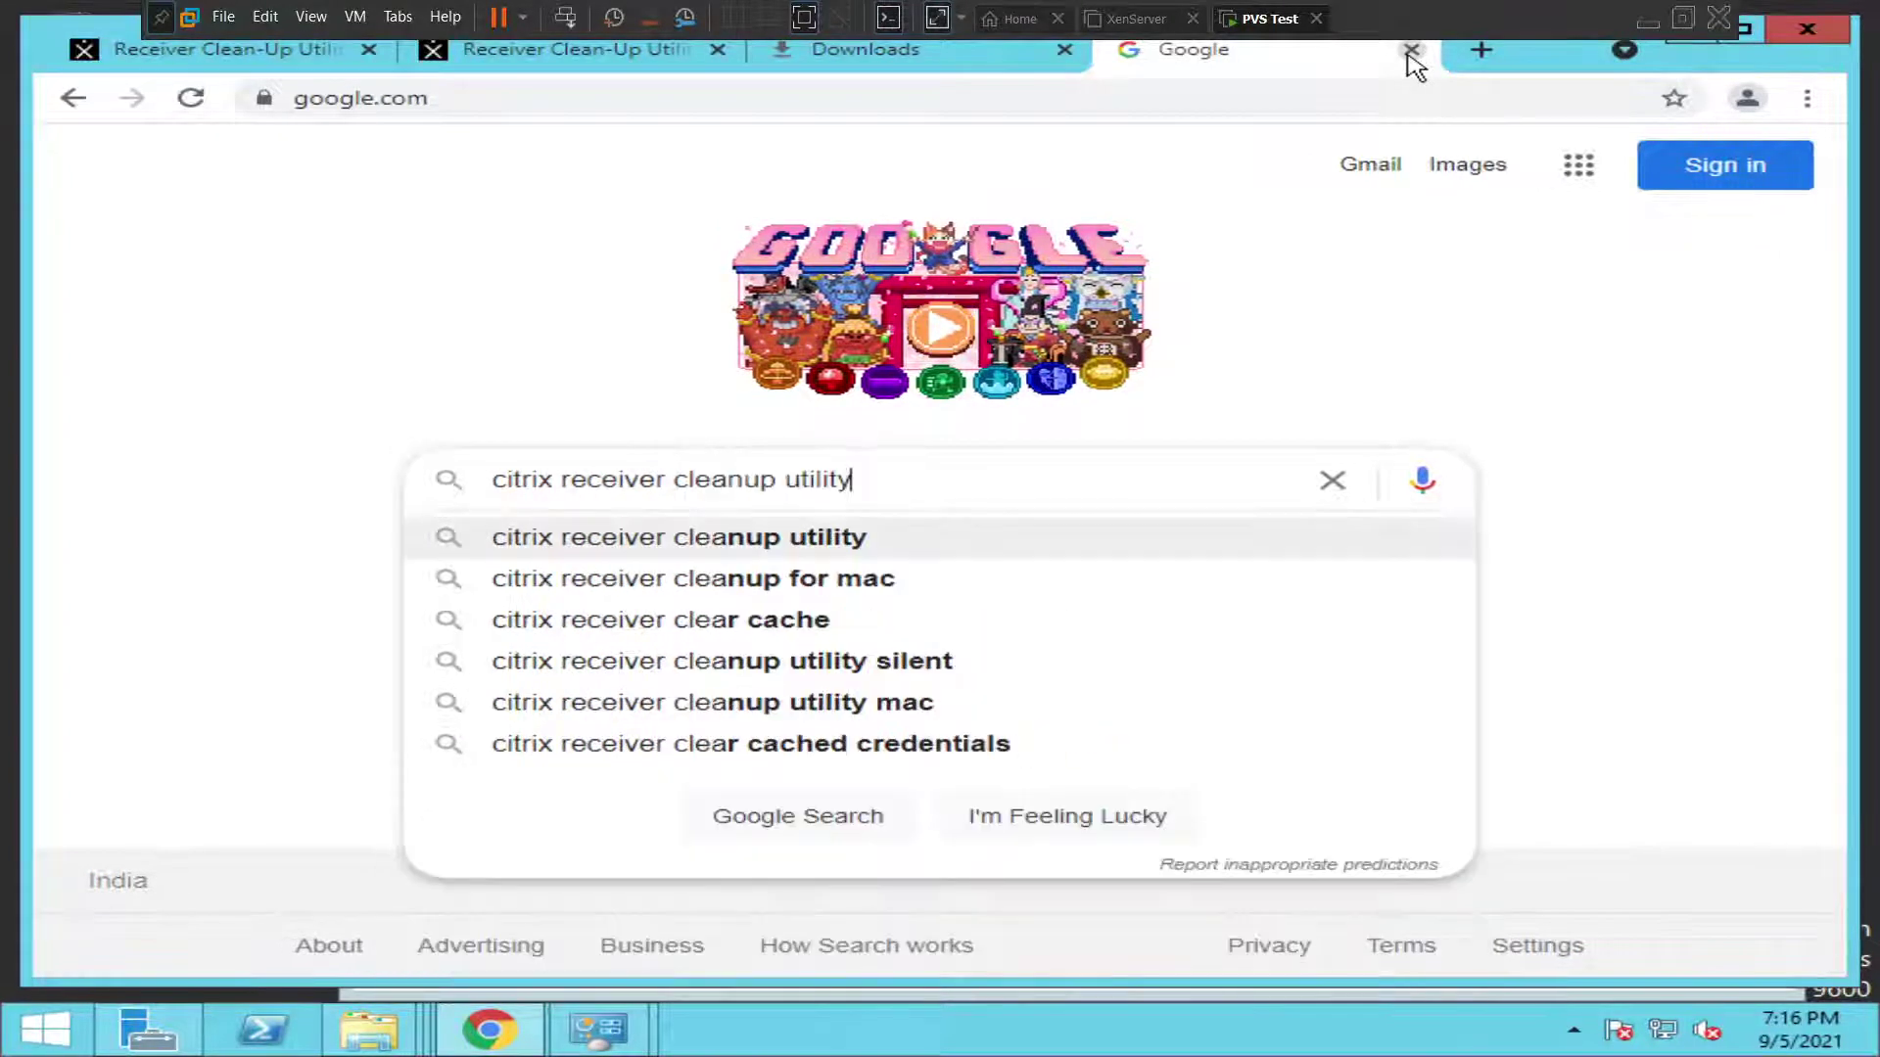
{"action": "key", "text": "Return"}
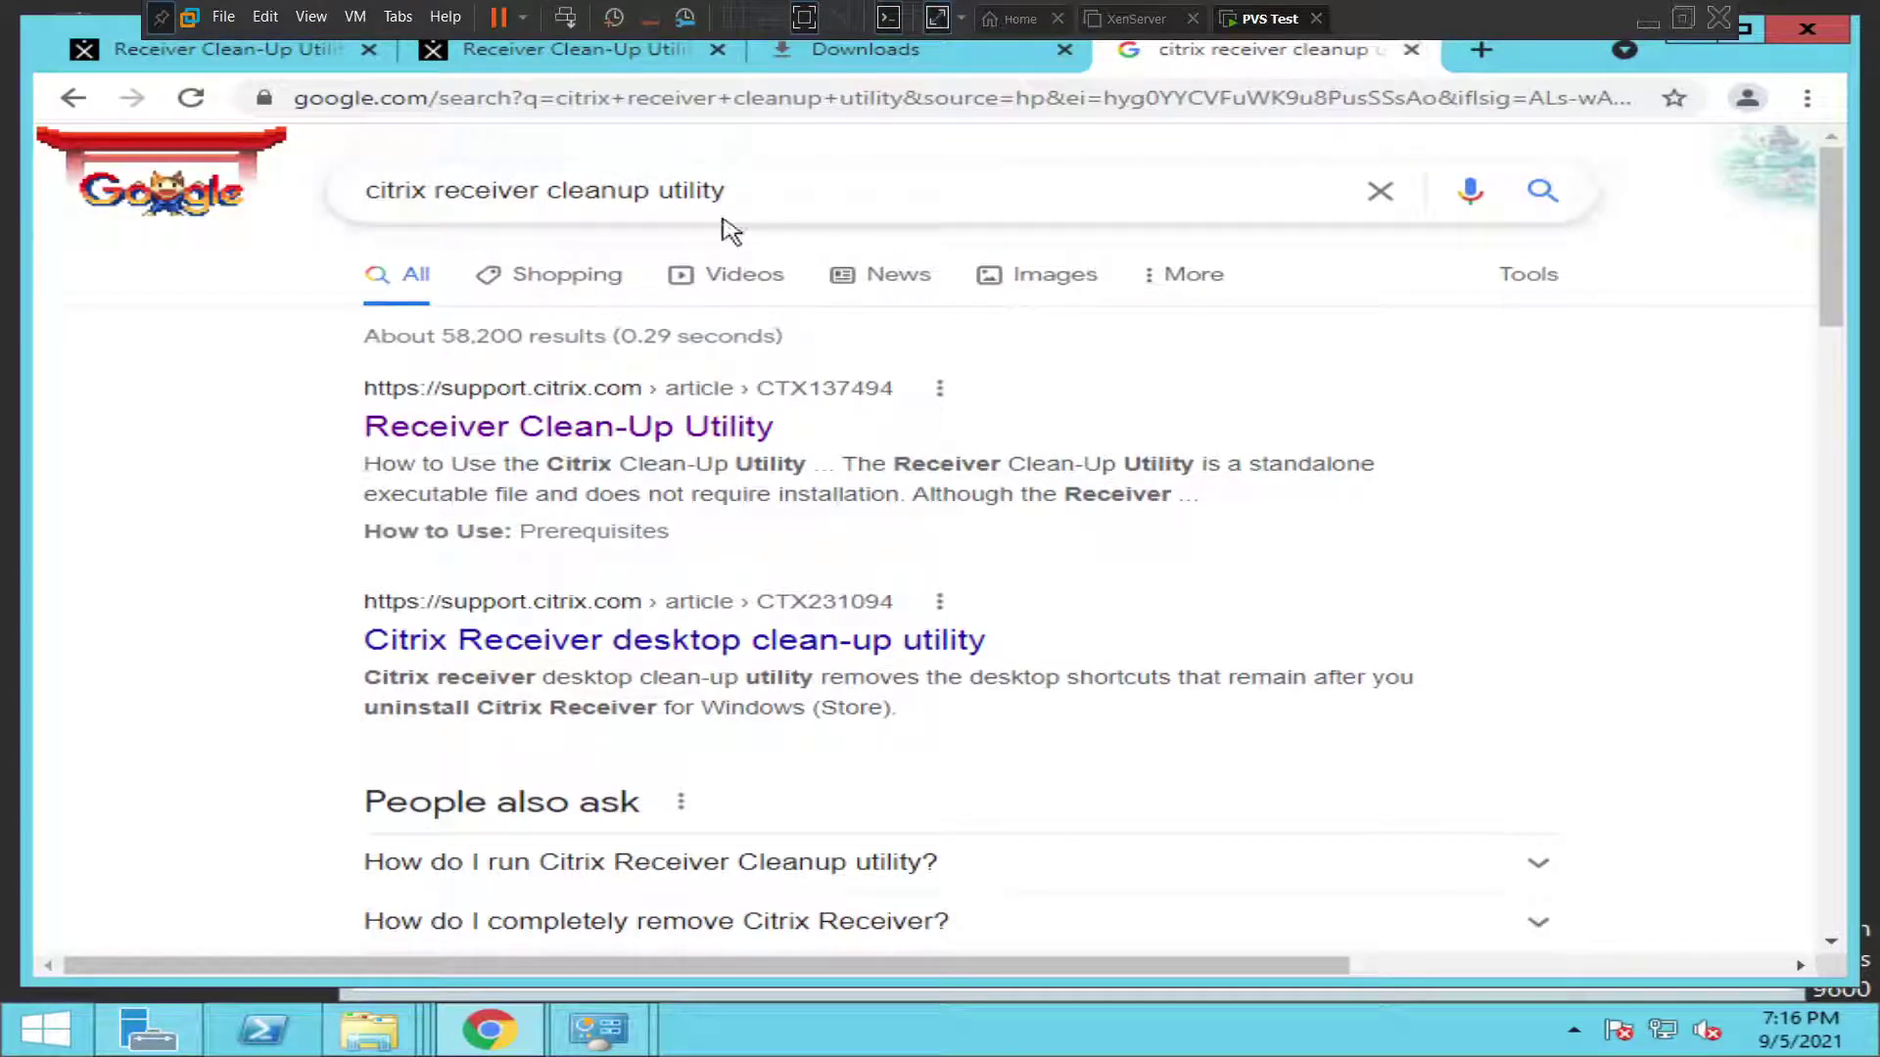
- Download ReceiverCleanupUtility.zip from the CTX137494 article and show the browser's downloads list
{"action": "left_click", "coordinate": [639, 429]}
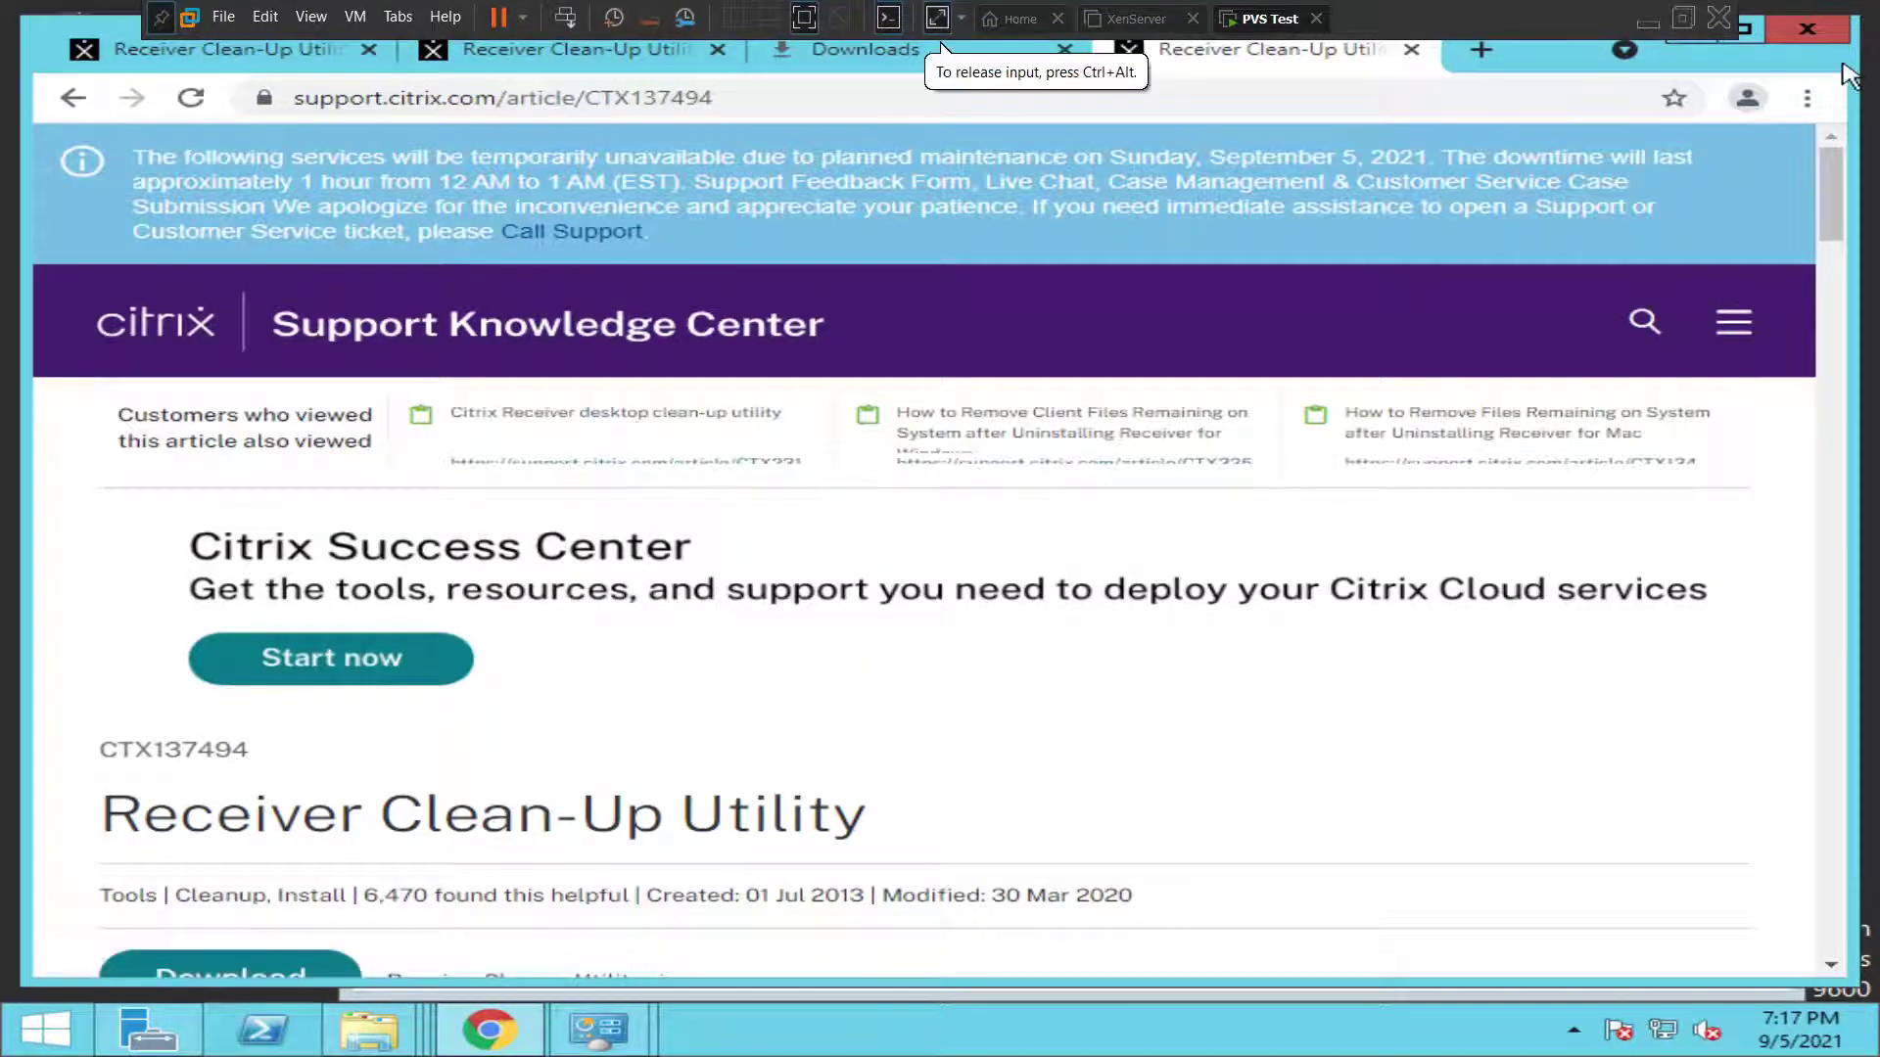
{"action": "mouse_move", "coordinate": [1848, 53]}
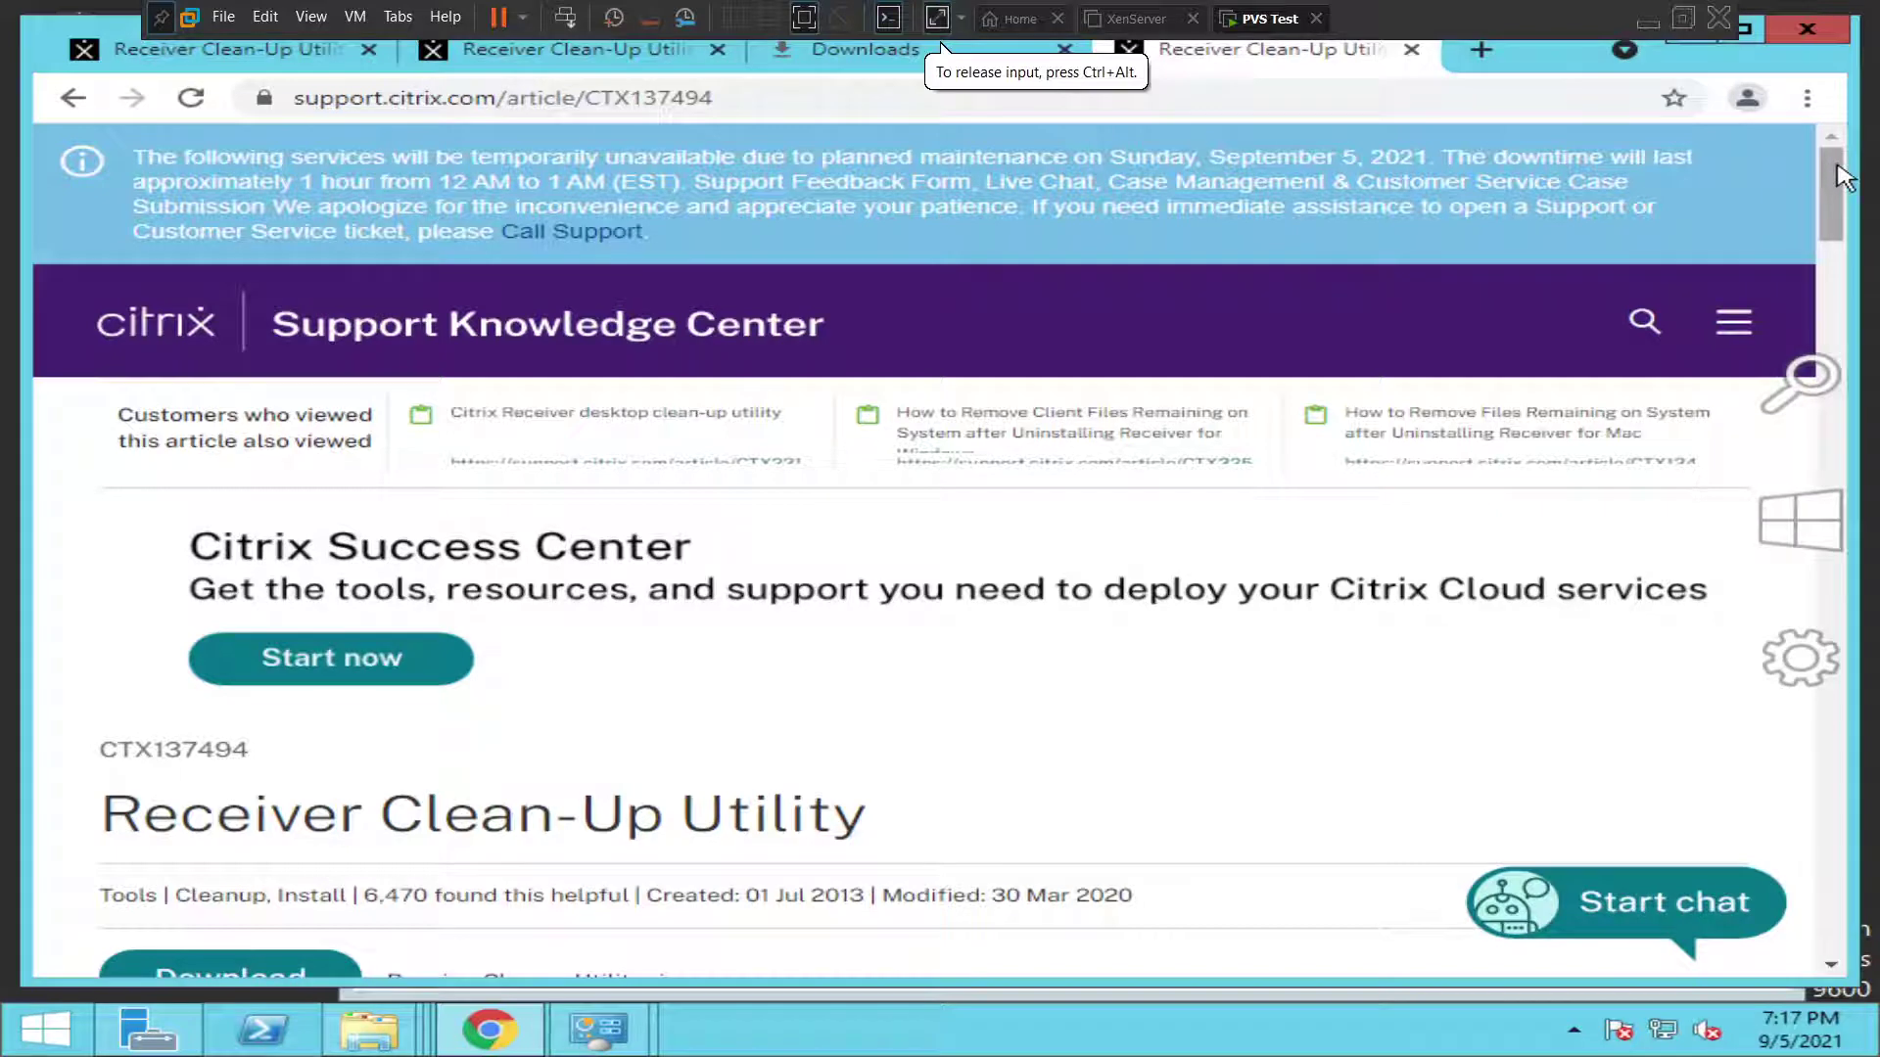
{"action": "scroll", "coordinate": [1841, 186], "scroll_direction": "down", "scroll_amount": 1}
{"action": "scroll", "coordinate": [1841, 186], "scroll_direction": "down", "scroll_amount": 2}
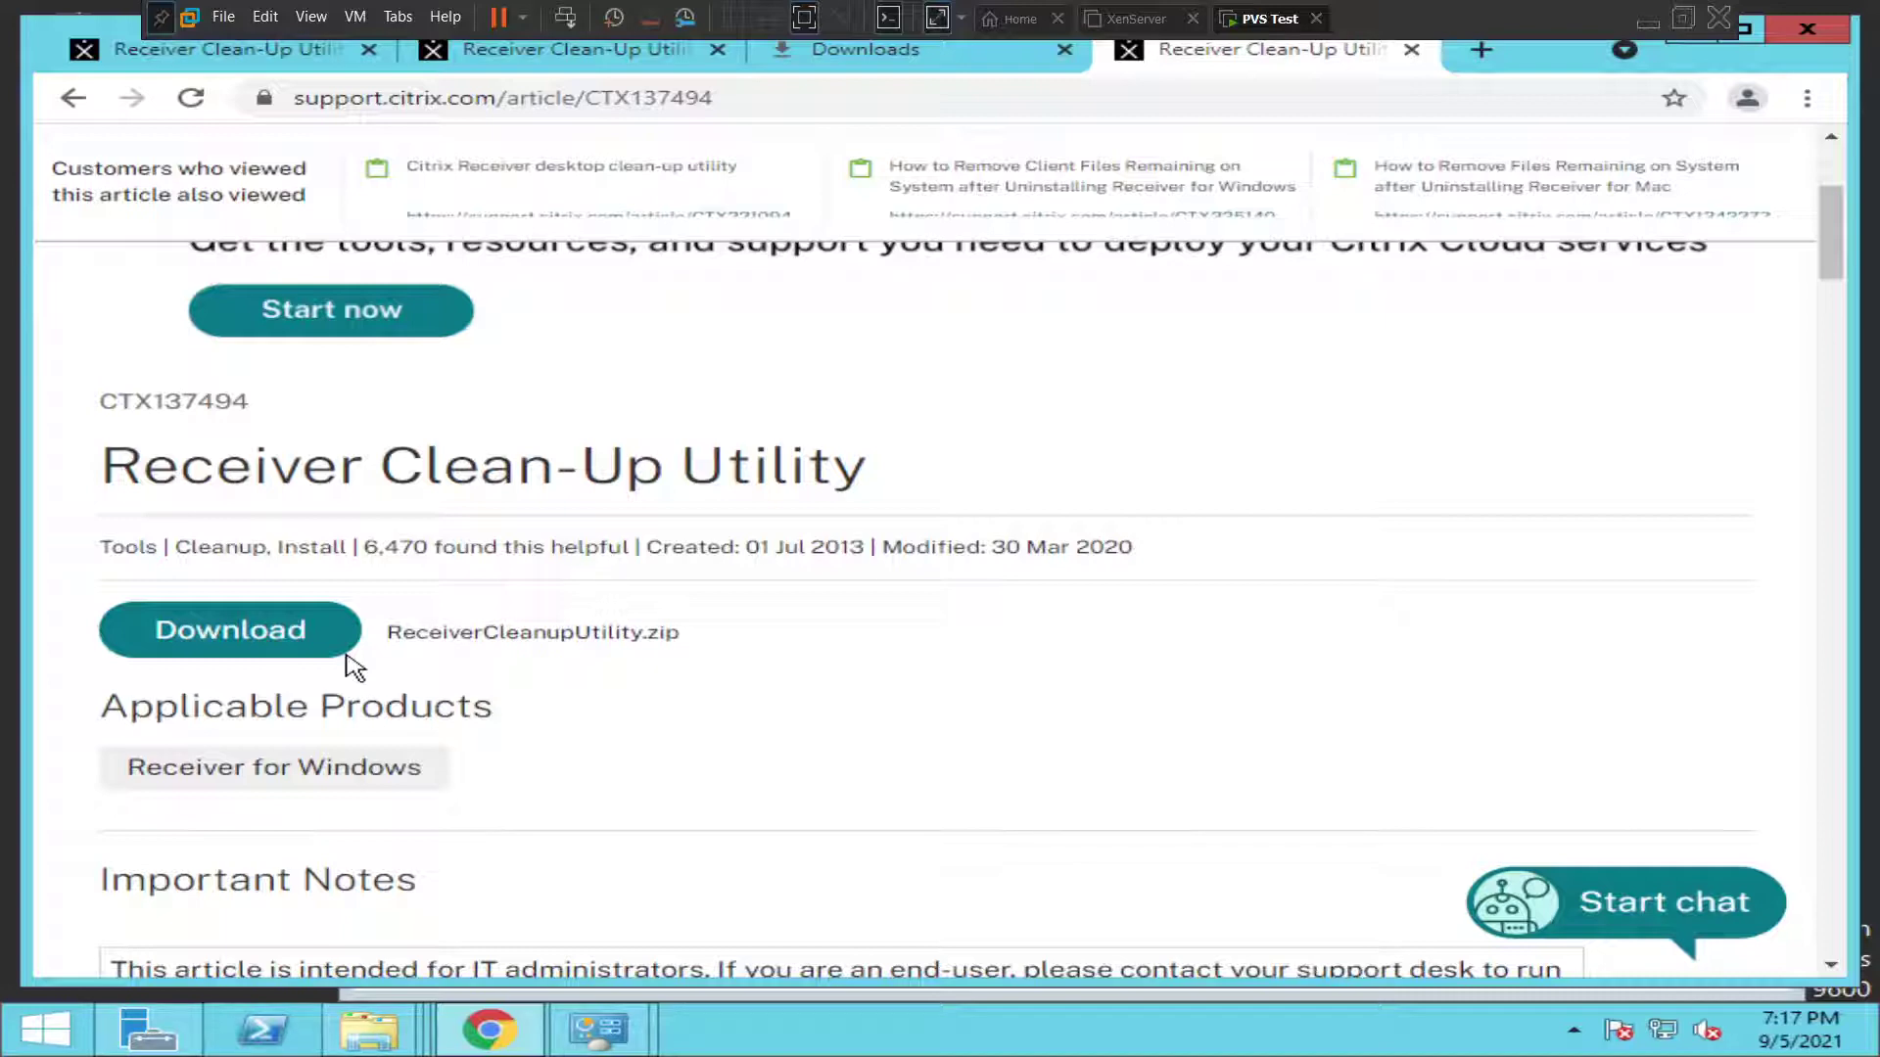
{"action": "left_click", "coordinate": [290, 648]}
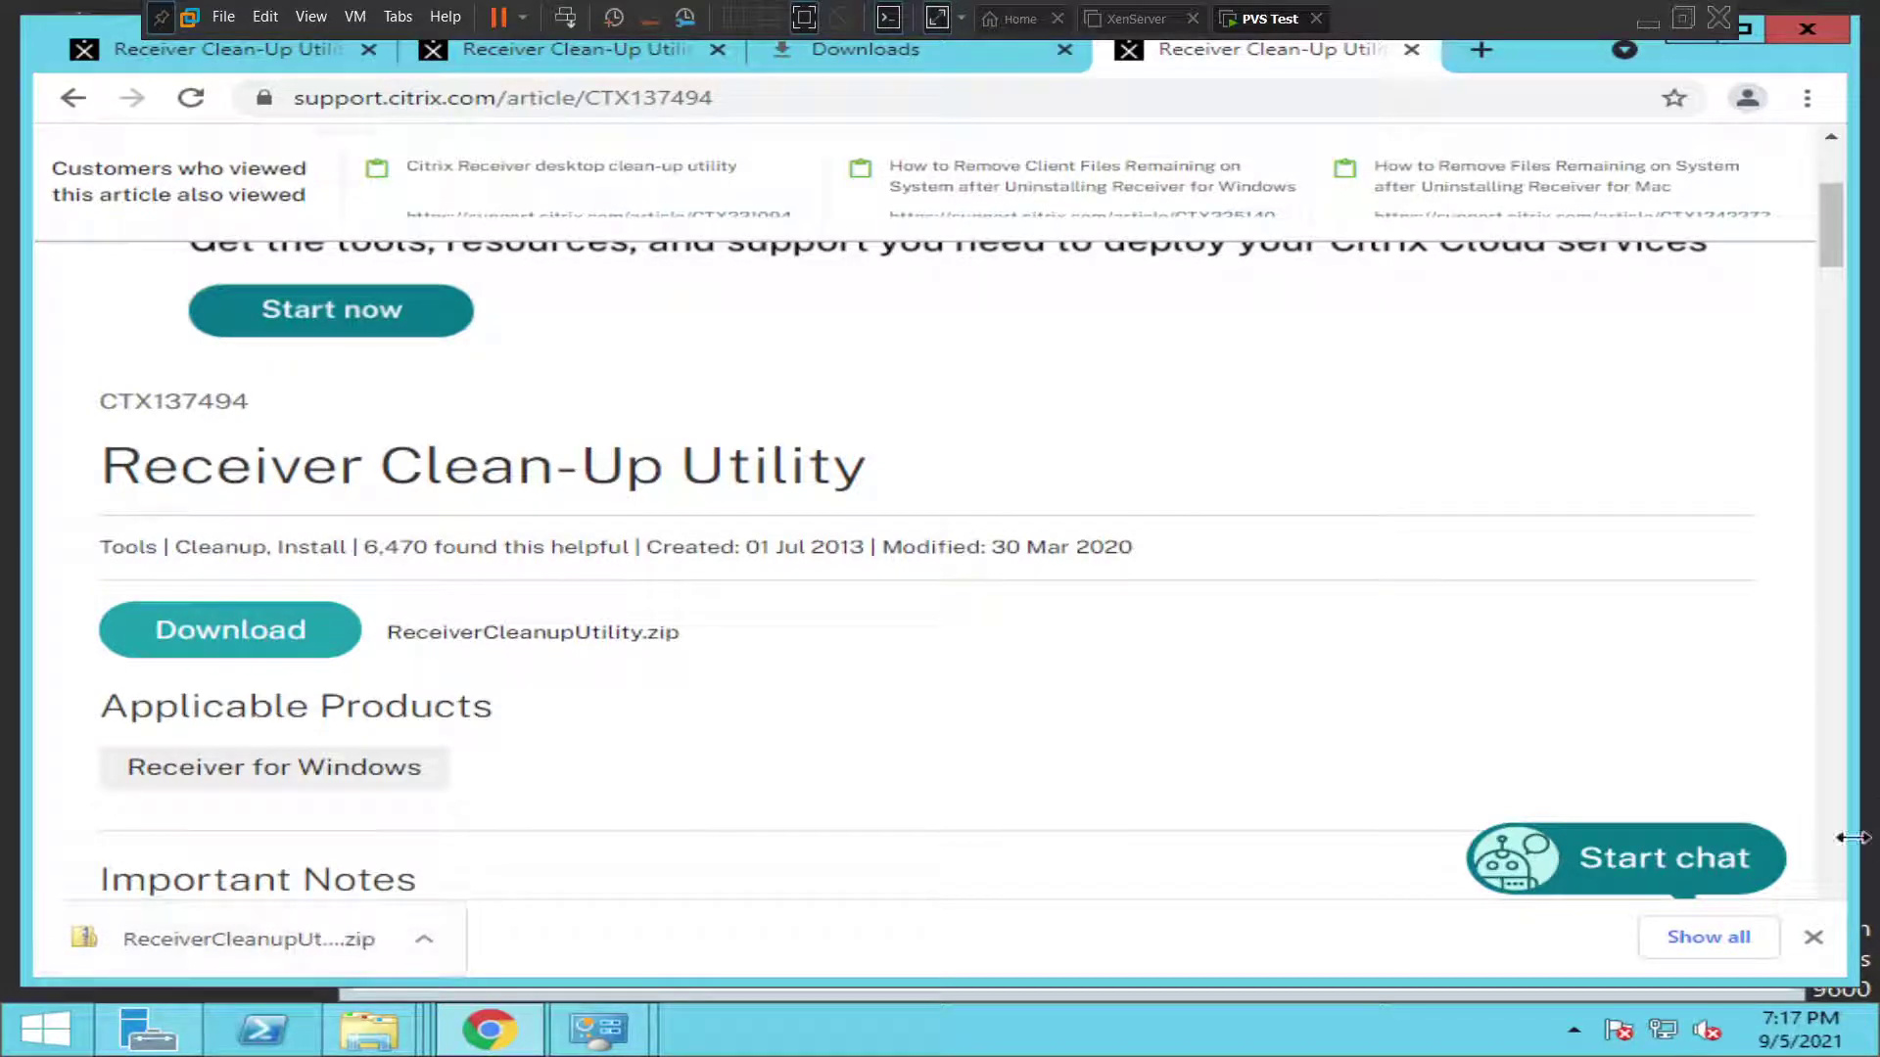
{"action": "left_click", "coordinate": [1704, 939]}
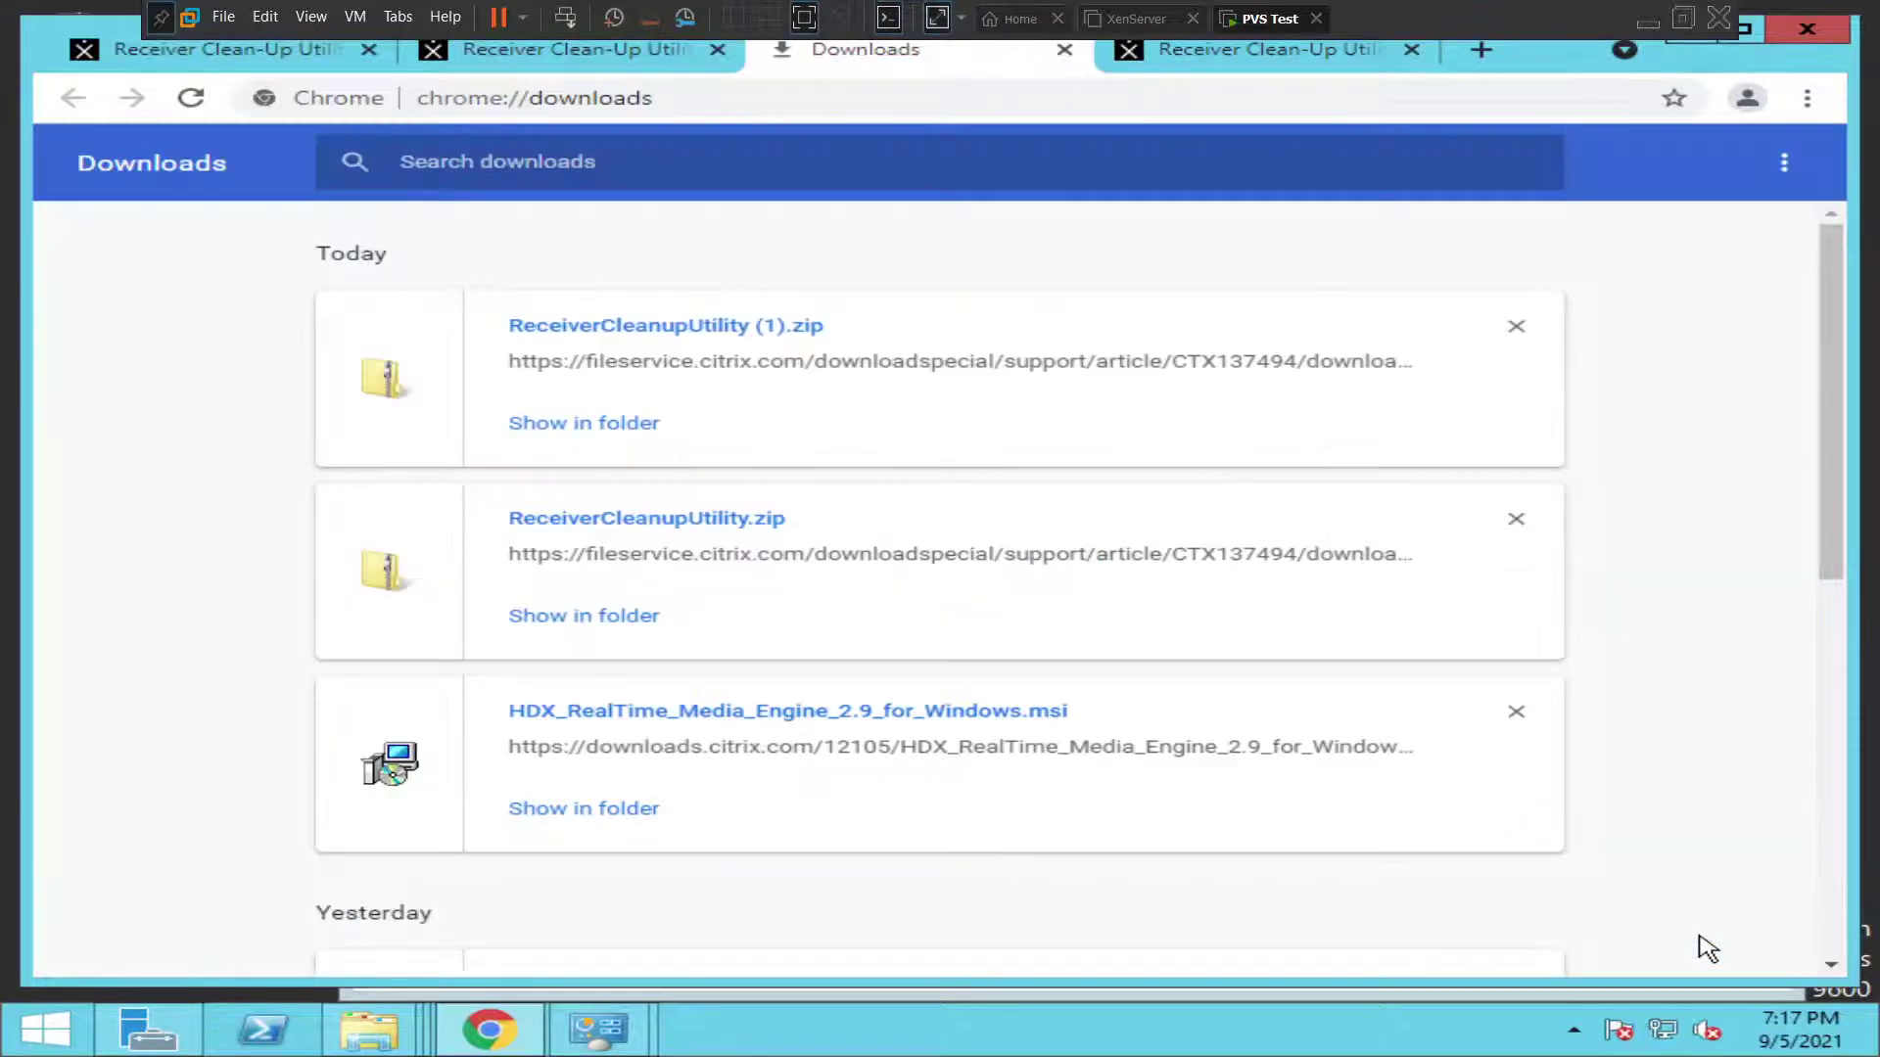
- Open the ReceiverCleanupUtility (1) zip in Explorer to reveal the ReceiverCleanupUtility application inside
{"action": "left_click", "coordinate": [583, 422]}
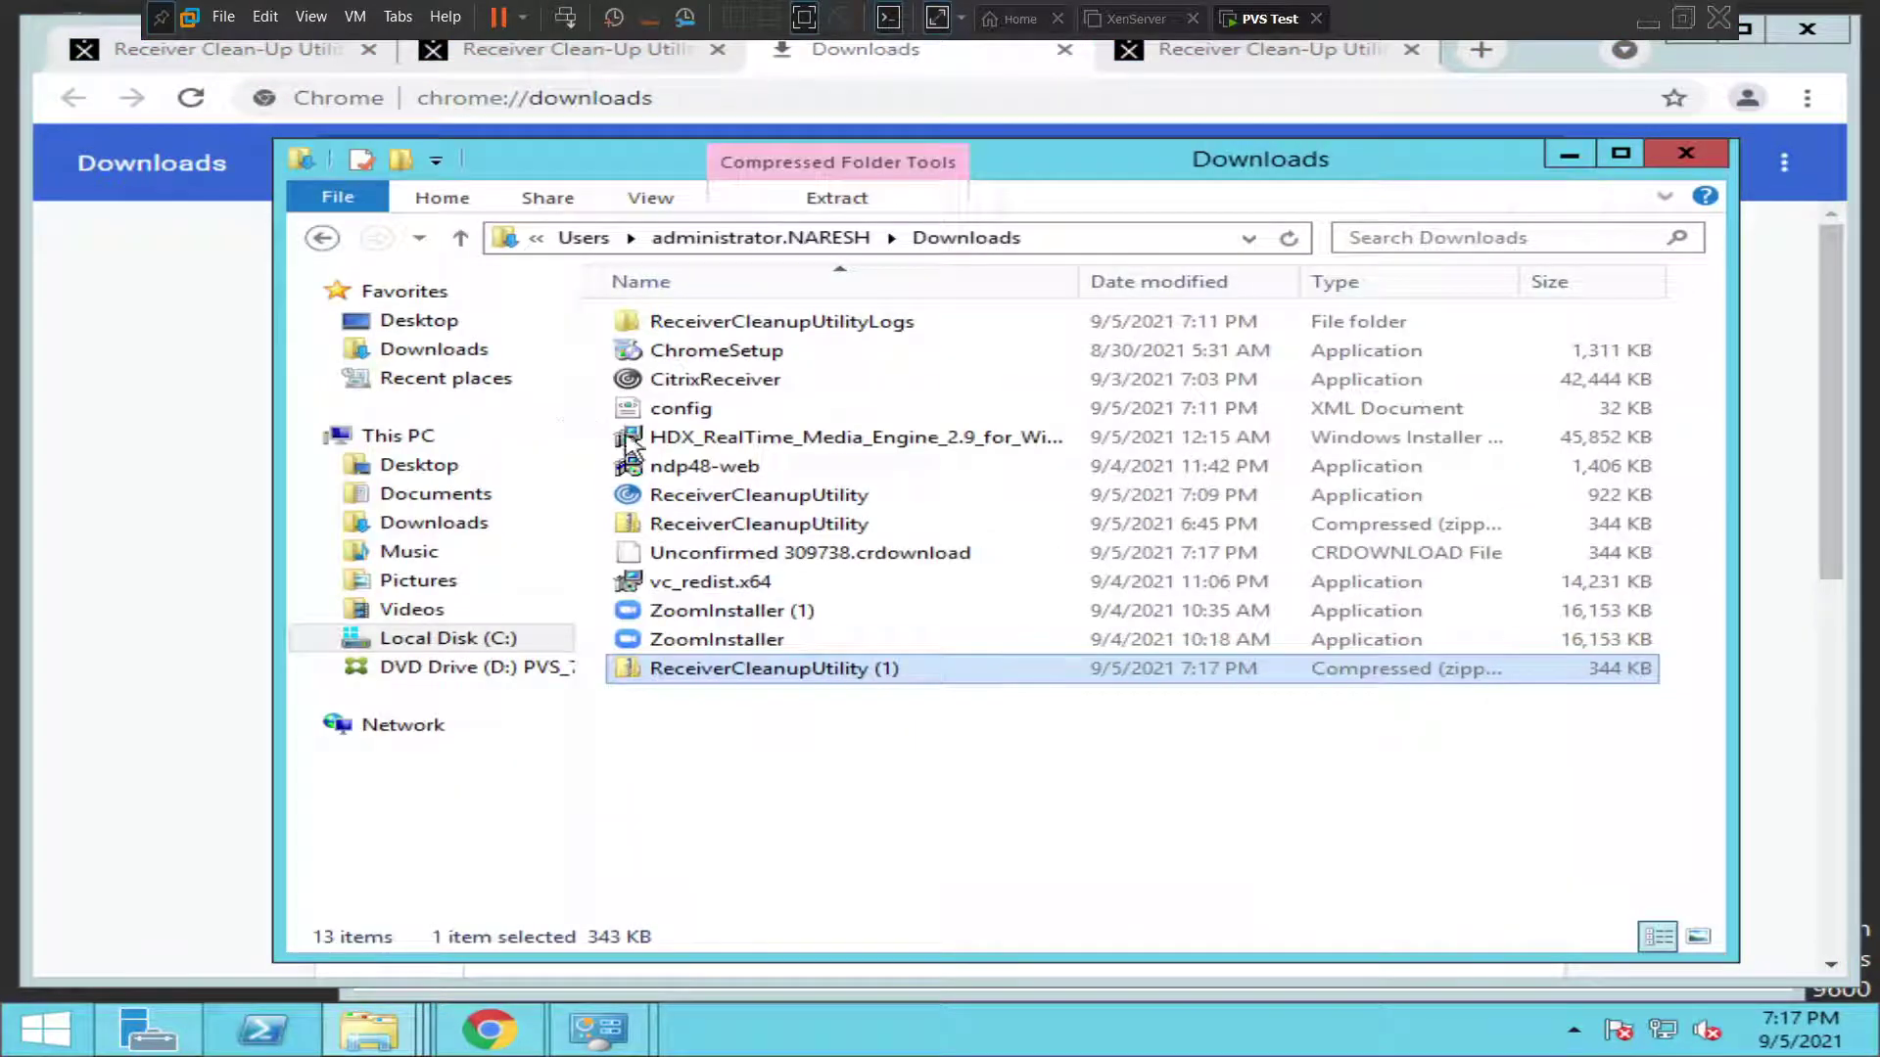
{"action": "left_click", "coordinate": [787, 501]}
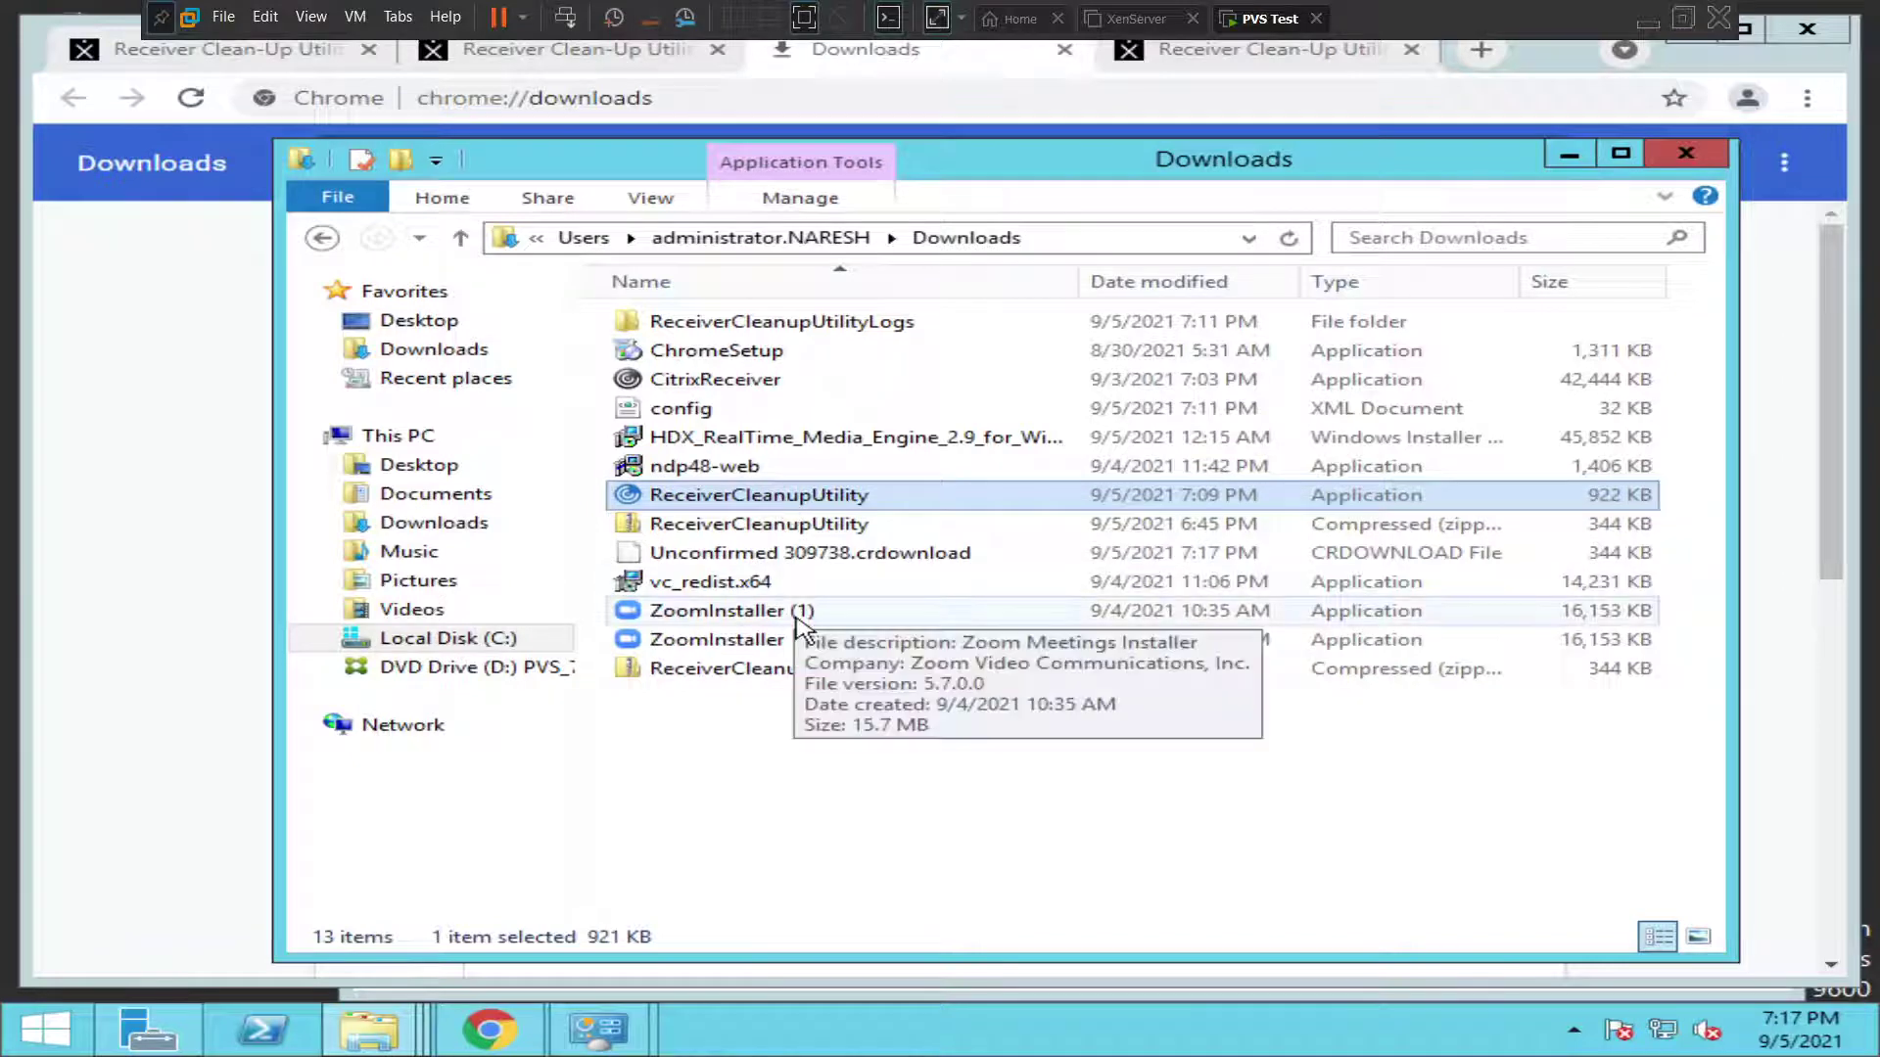
{"action": "double_click", "coordinate": [811, 671]}
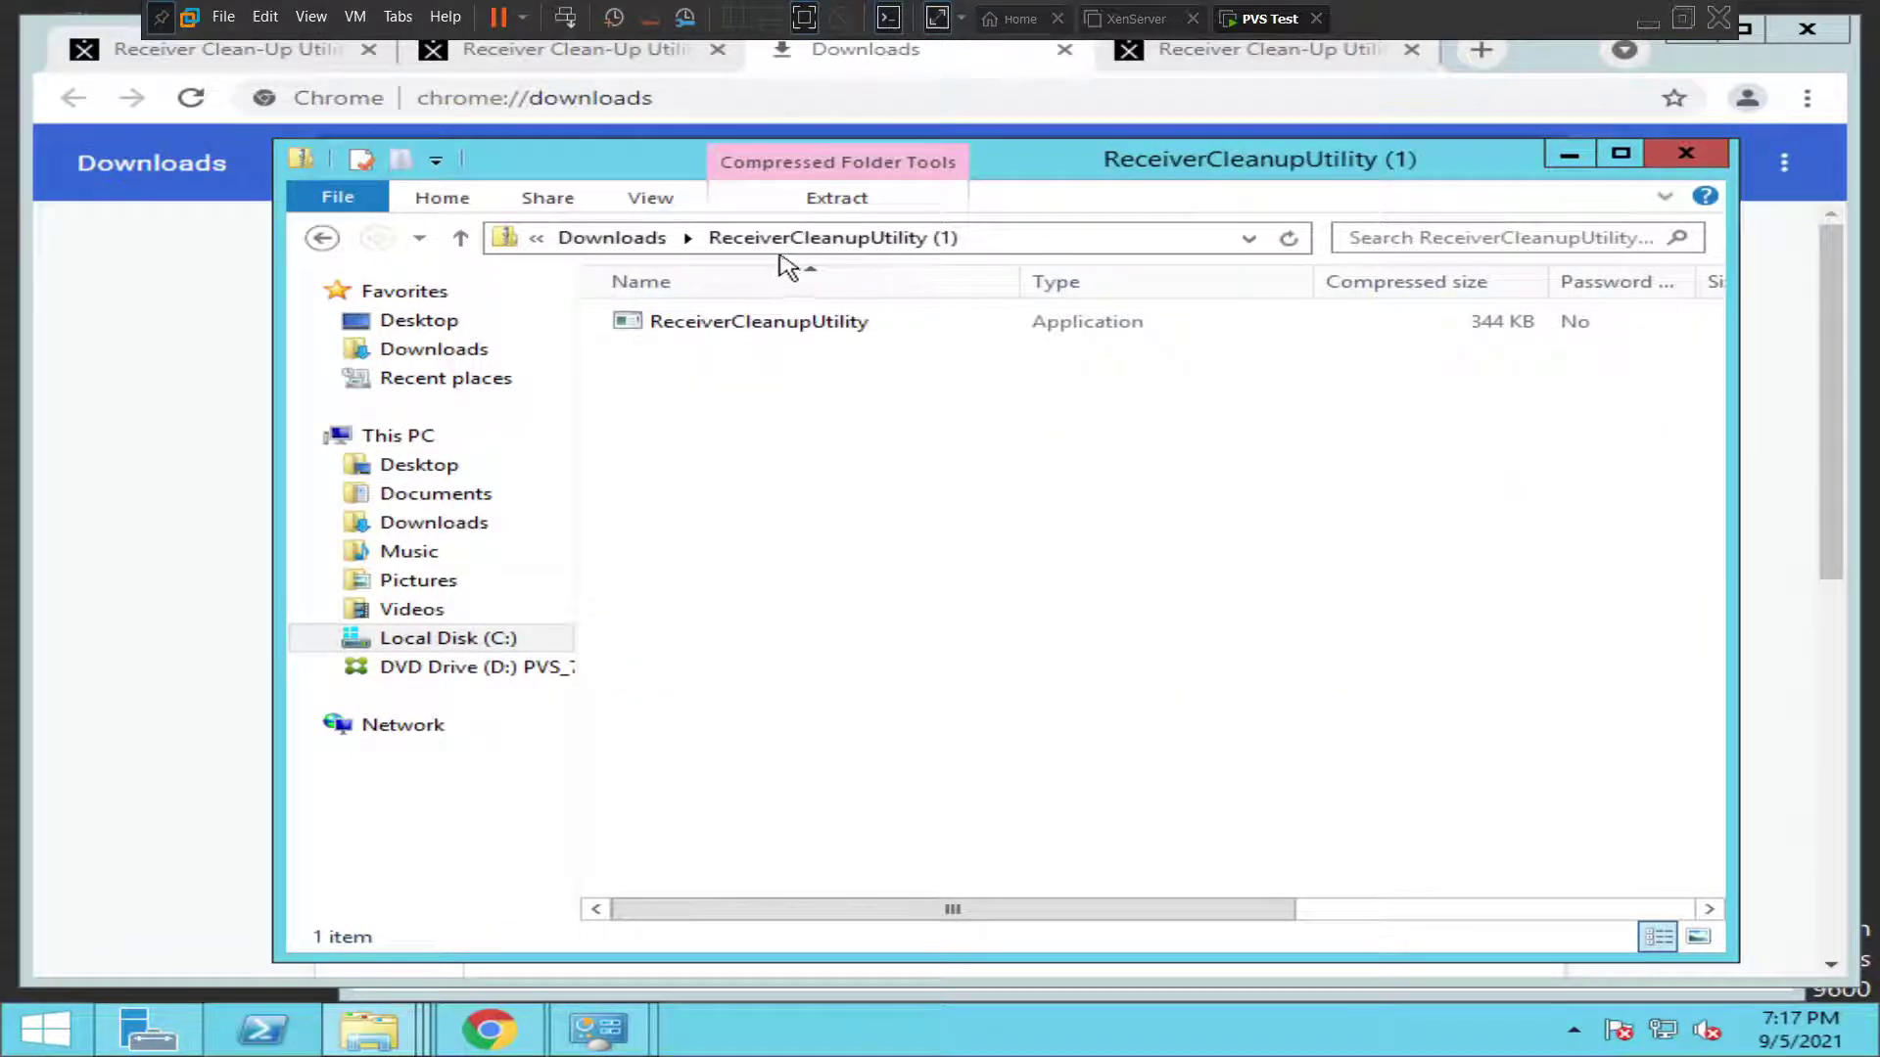
{"action": "left_click", "coordinate": [746, 331]}
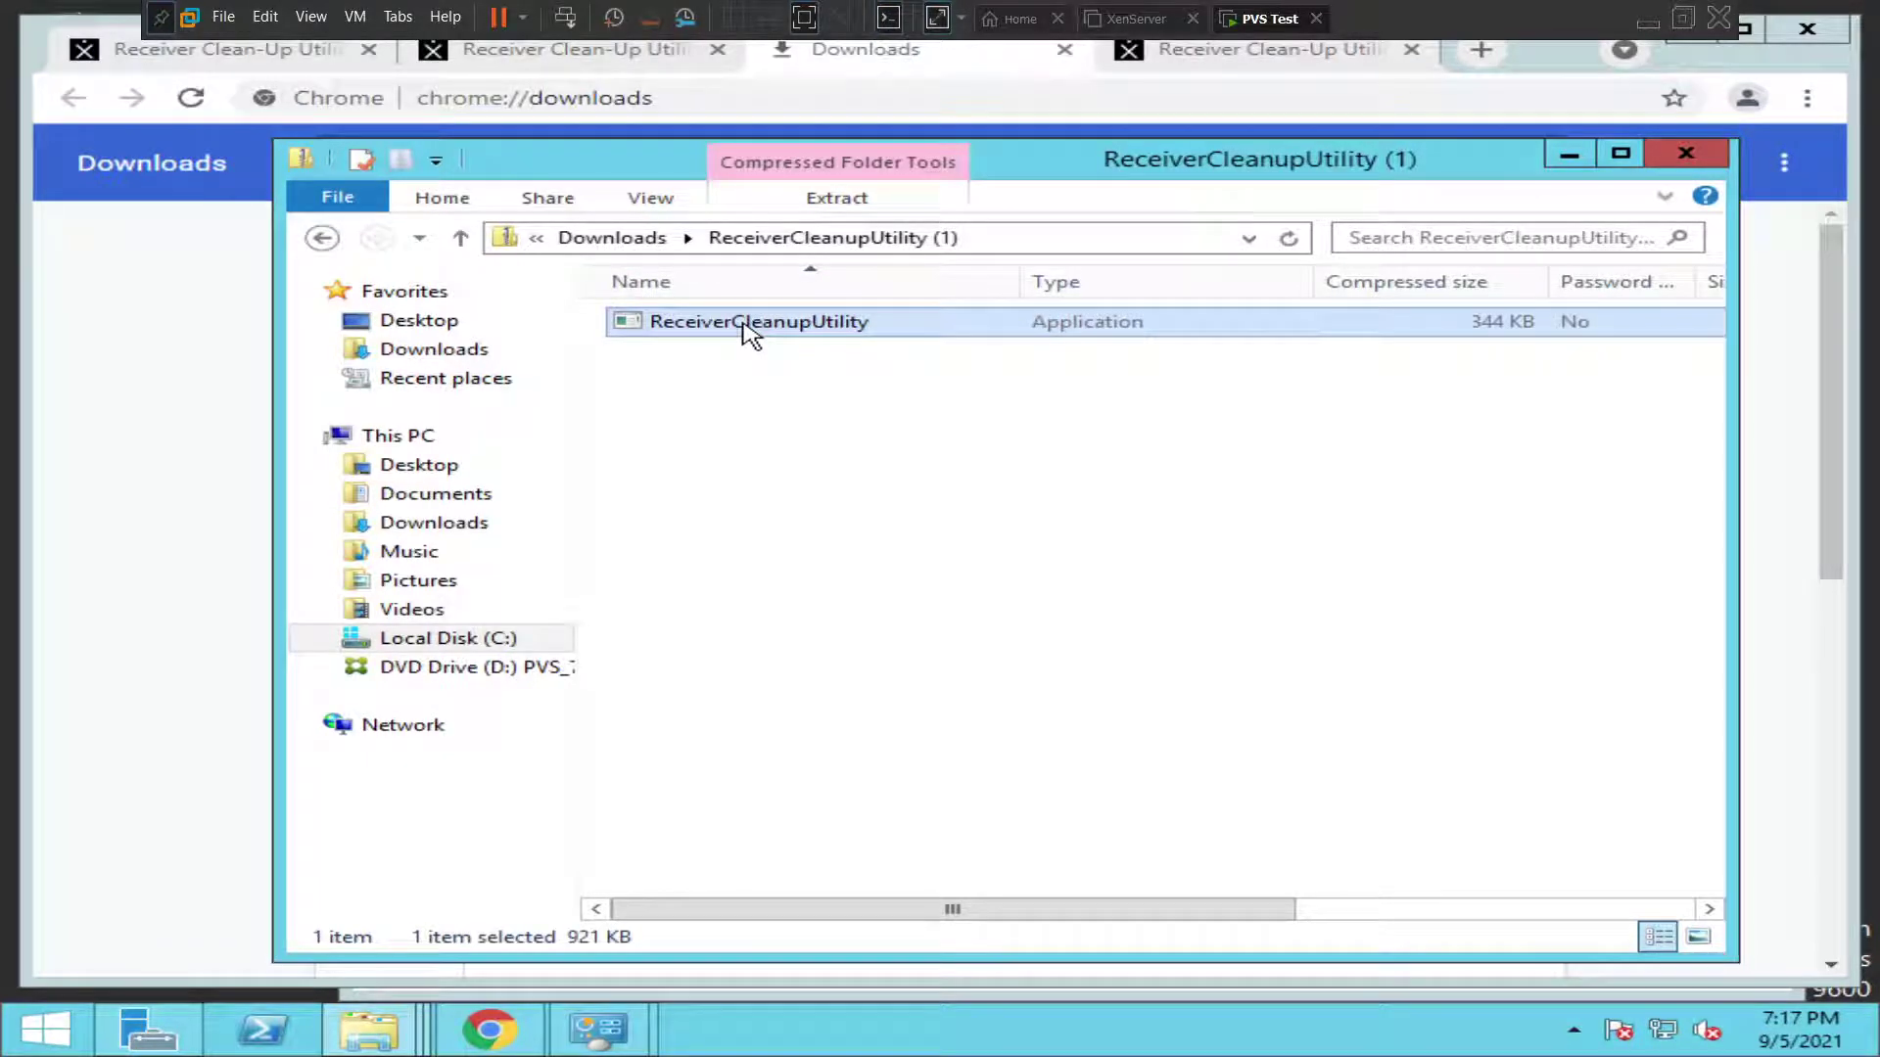
{"action": "right_click", "coordinate": [746, 331]}
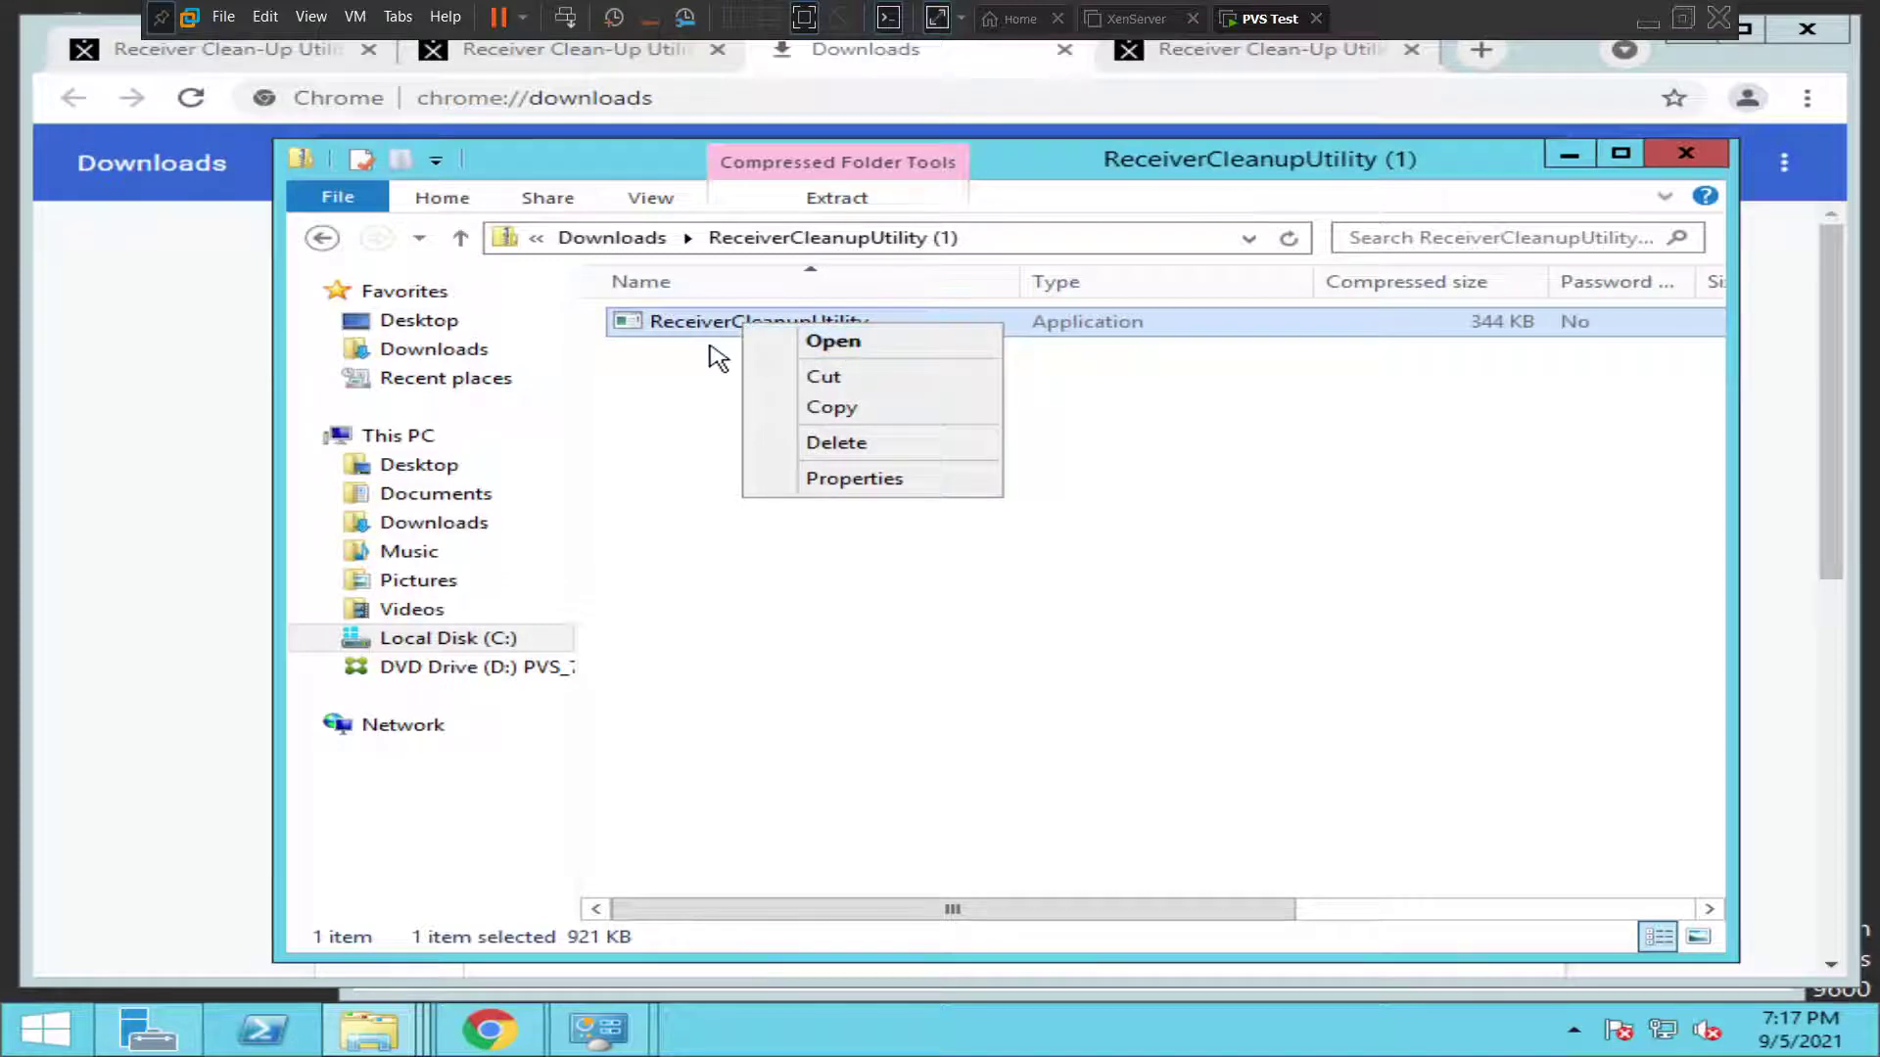
{"action": "left_click", "coordinate": [699, 381]}
{"action": "left_click", "coordinate": [699, 382]}
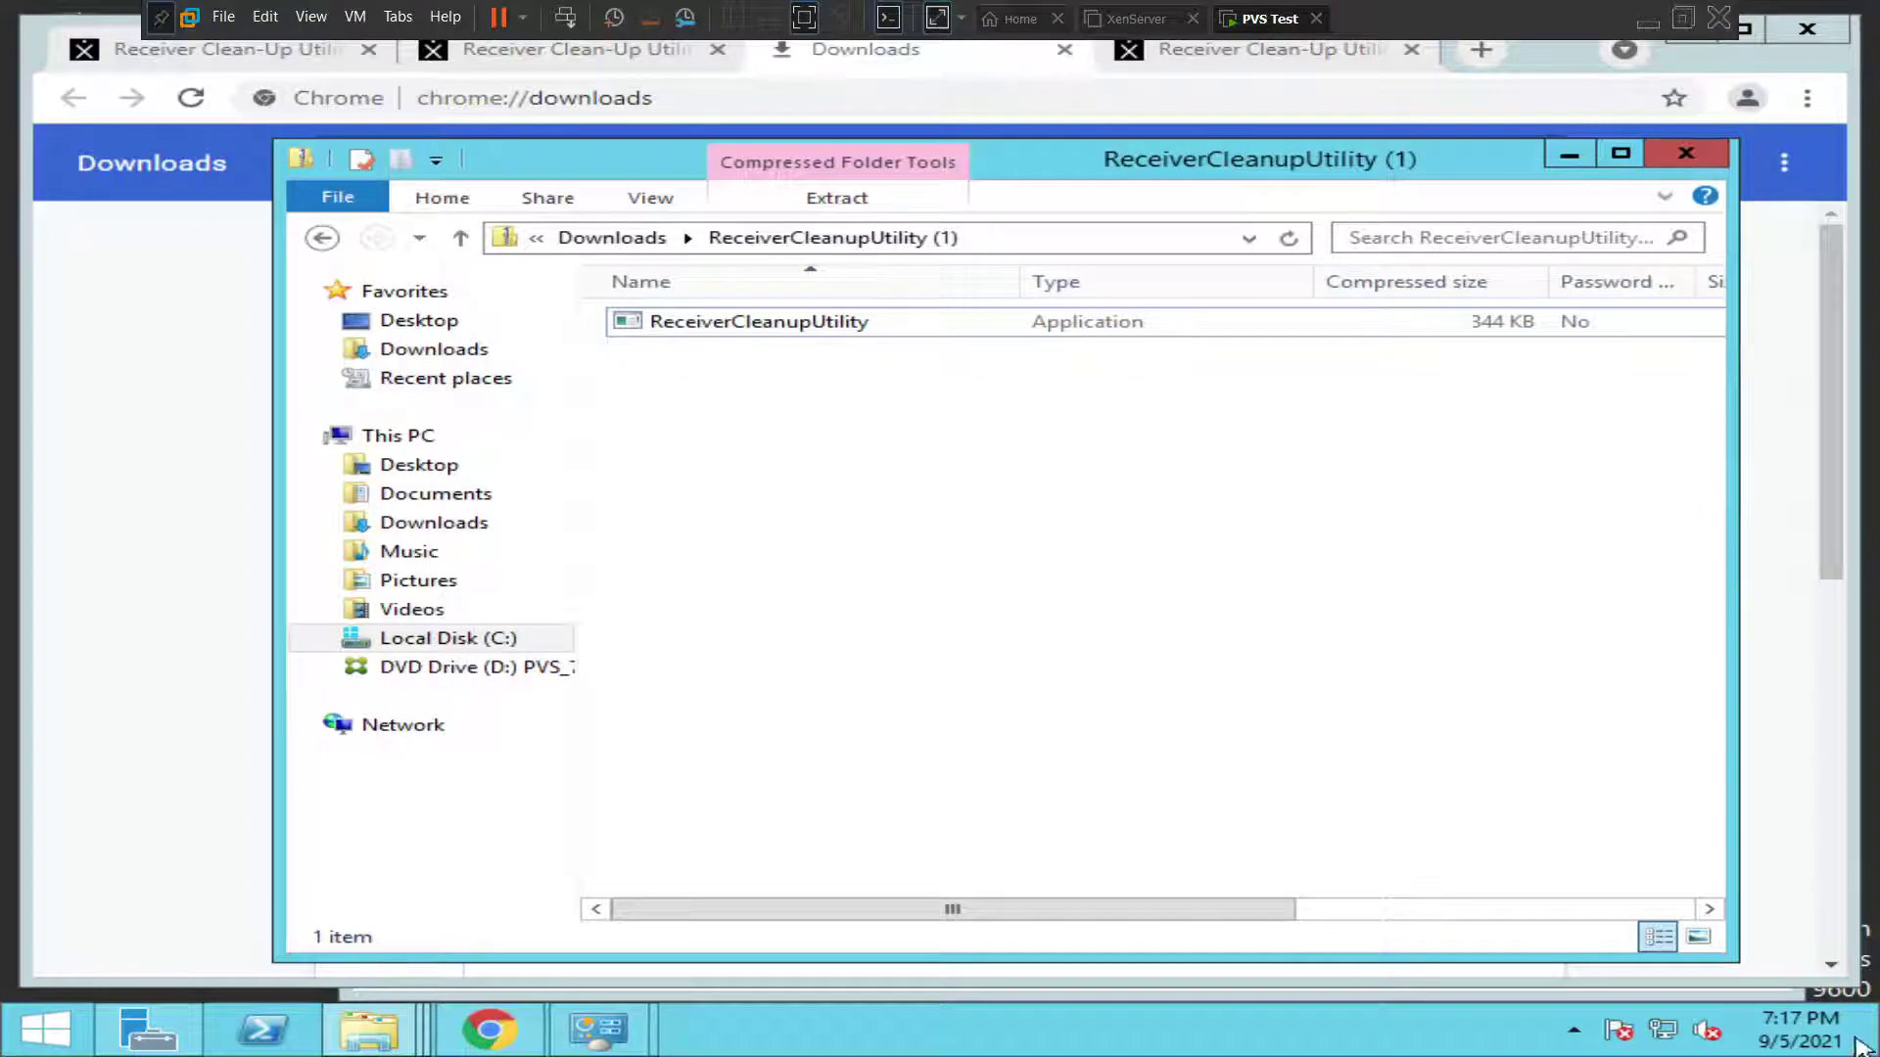
- Run appwiz.cpl from Windows Search to open Programs and Features
{"action": "mouse_move", "coordinate": [1872, 1048]}
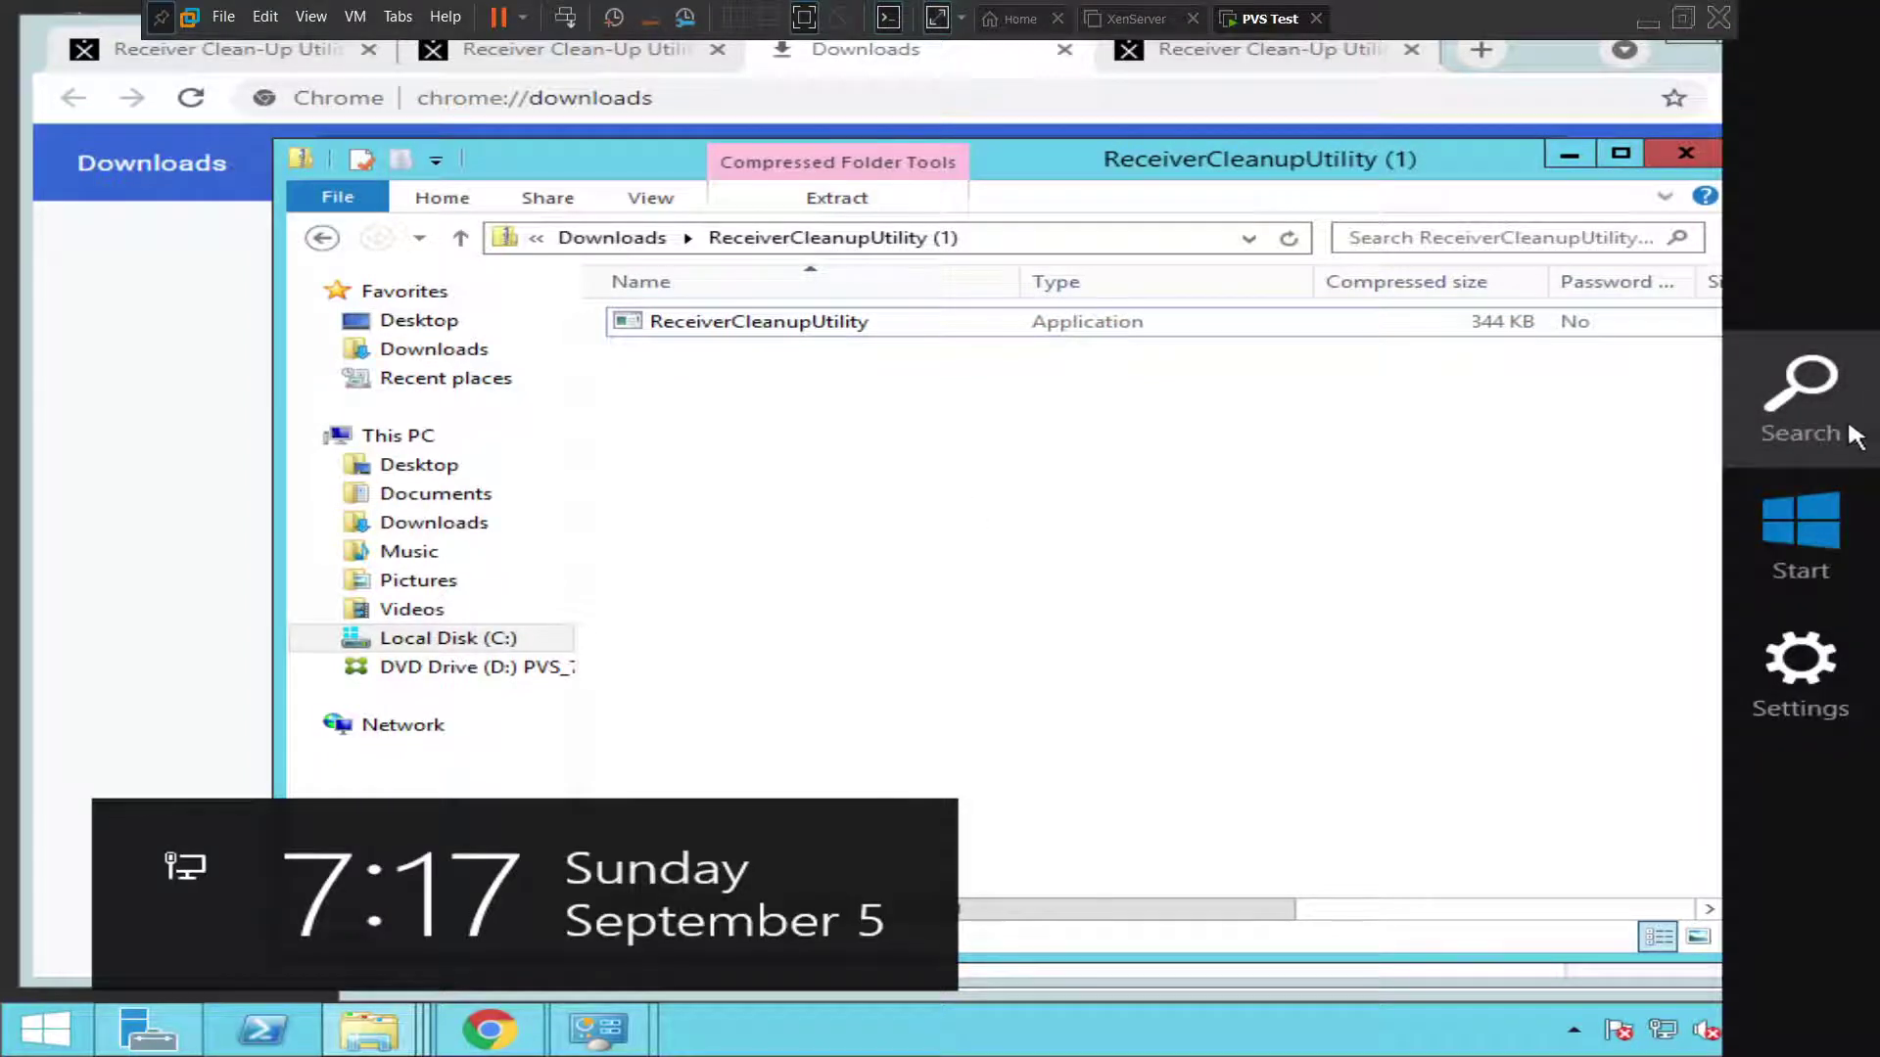
{"action": "left_click", "coordinate": [1831, 422]}
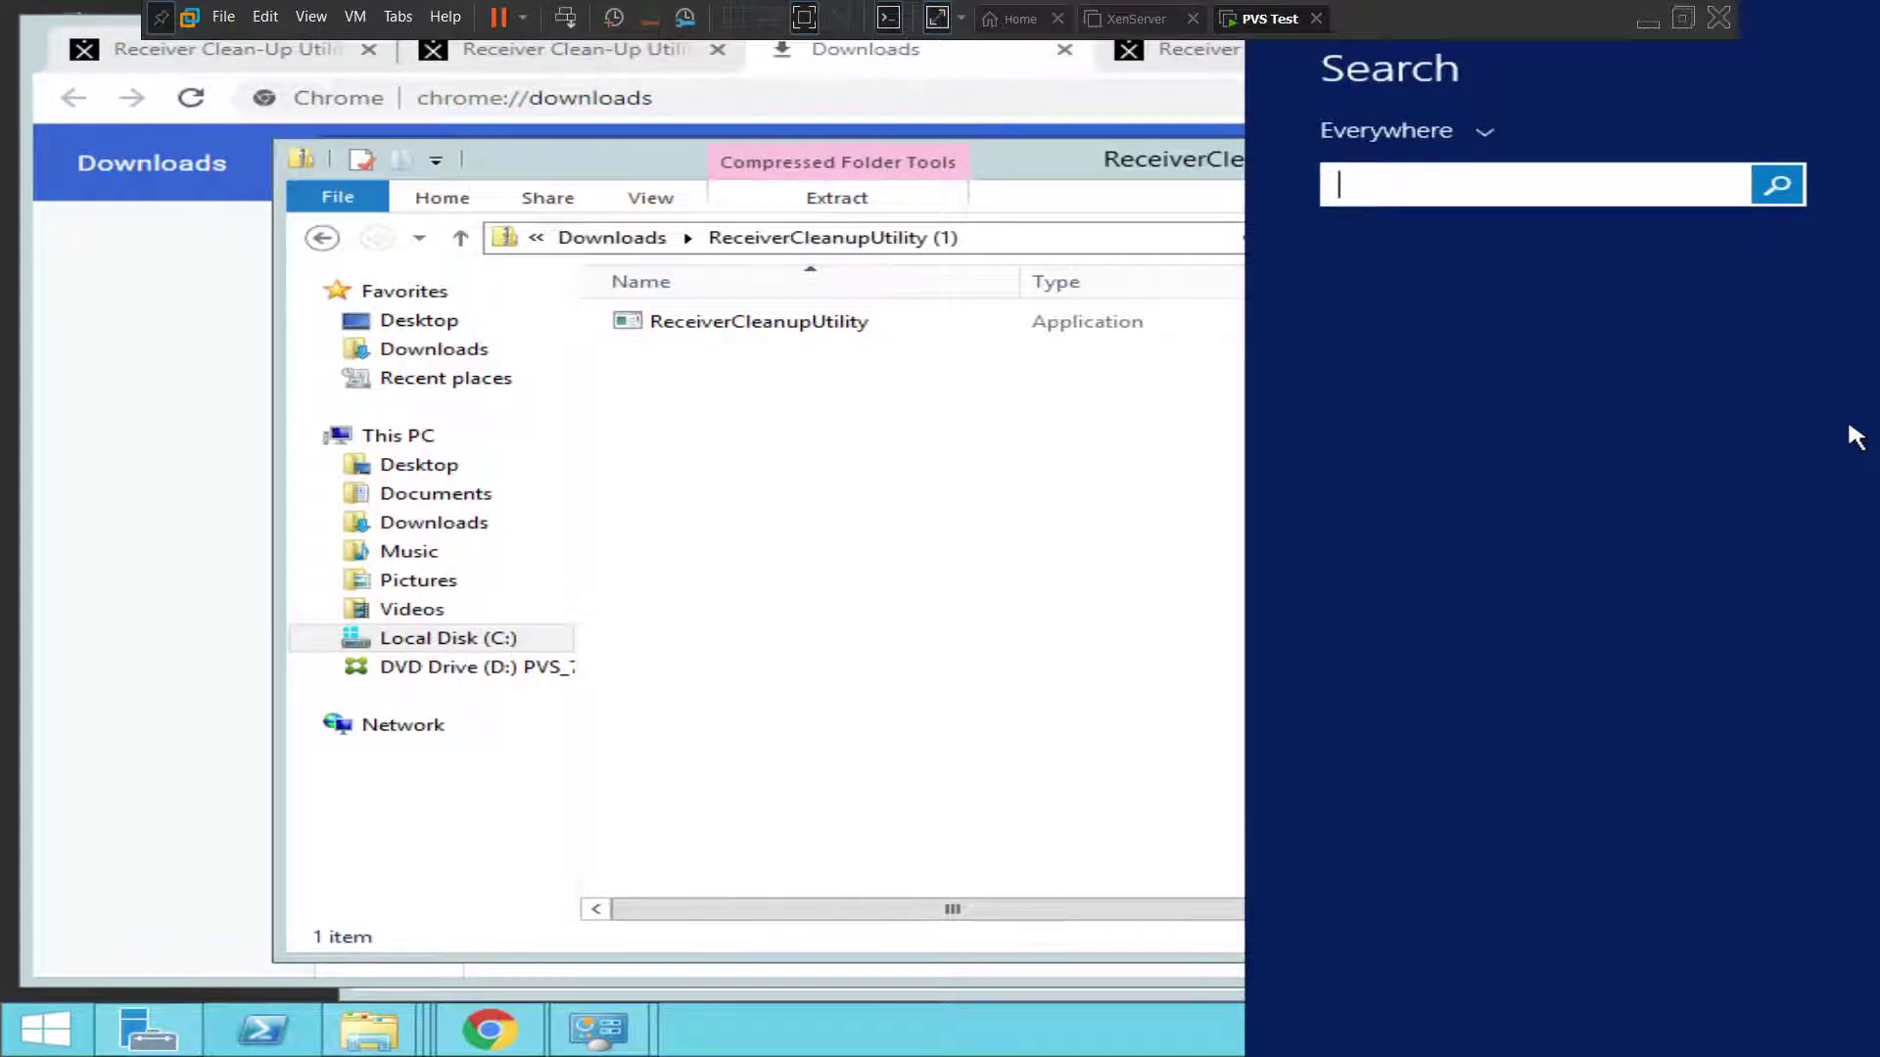
{"action": "type", "text": "appwiz.cpl"}
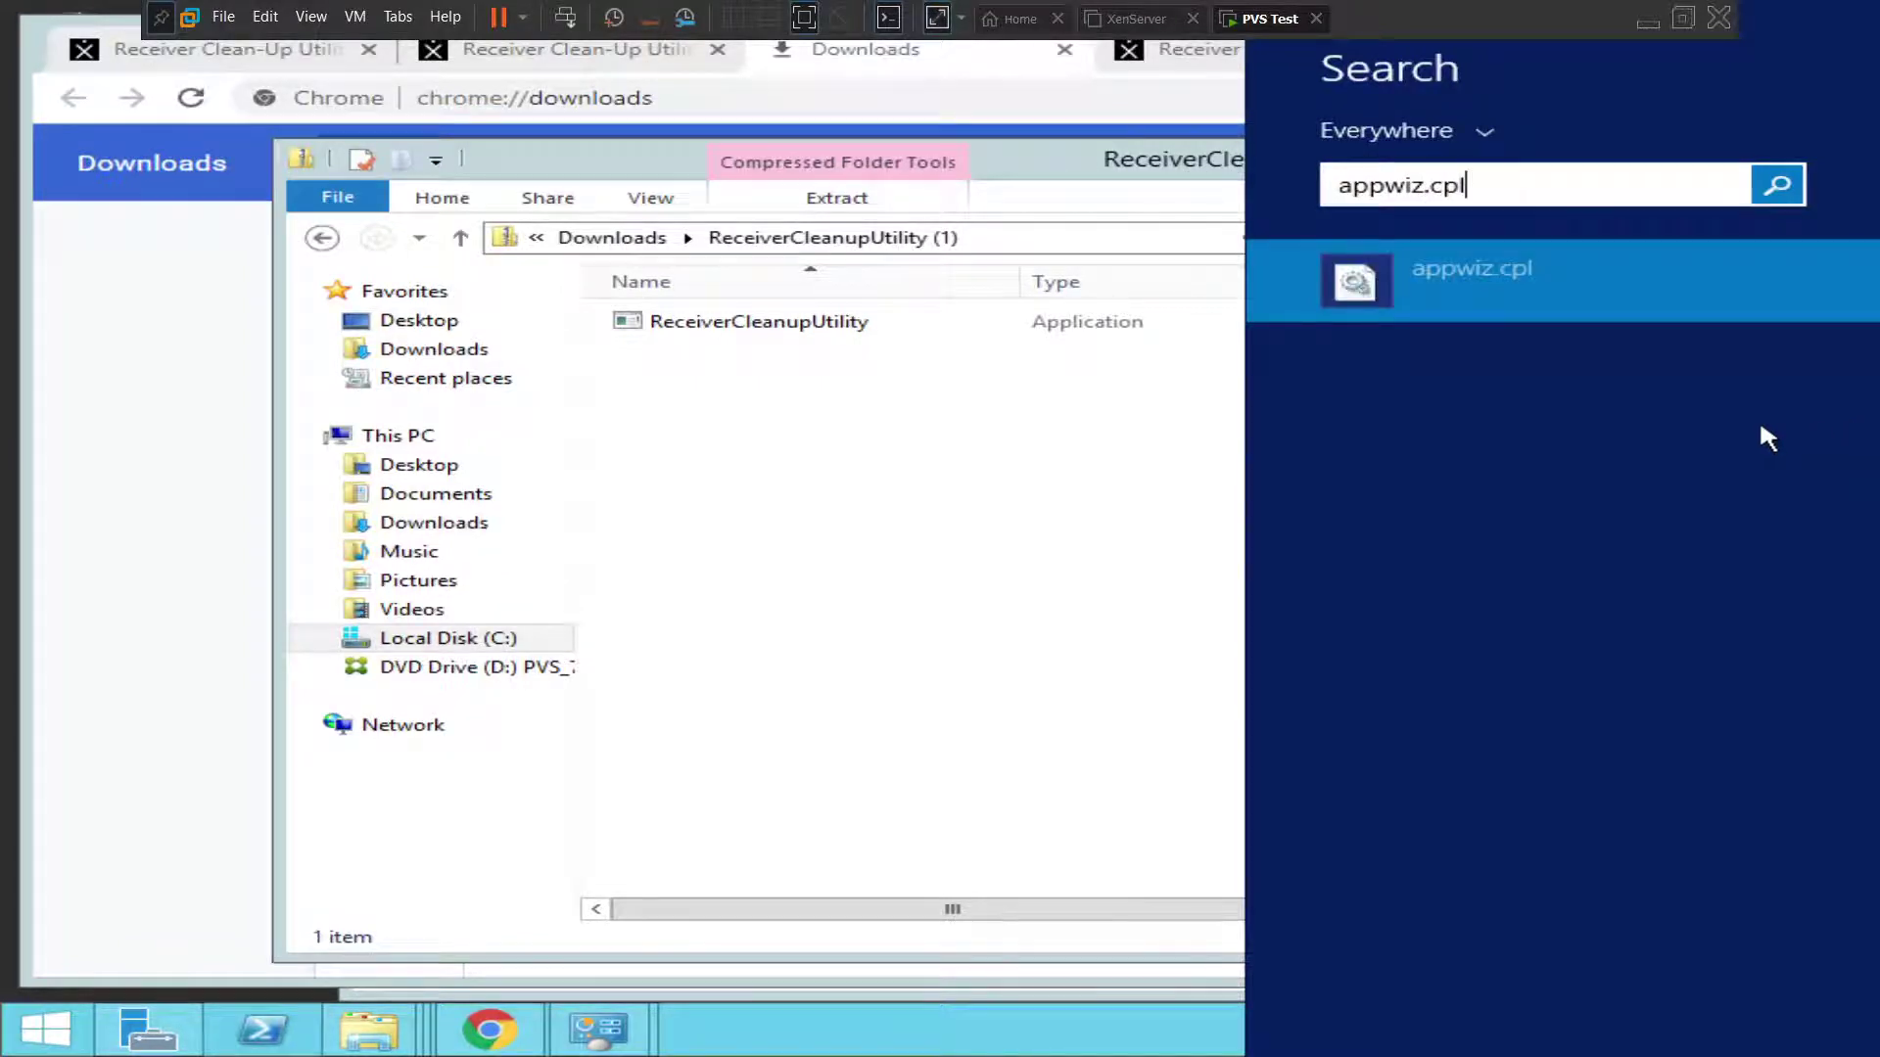
{"action": "left_click", "coordinate": [1574, 314]}
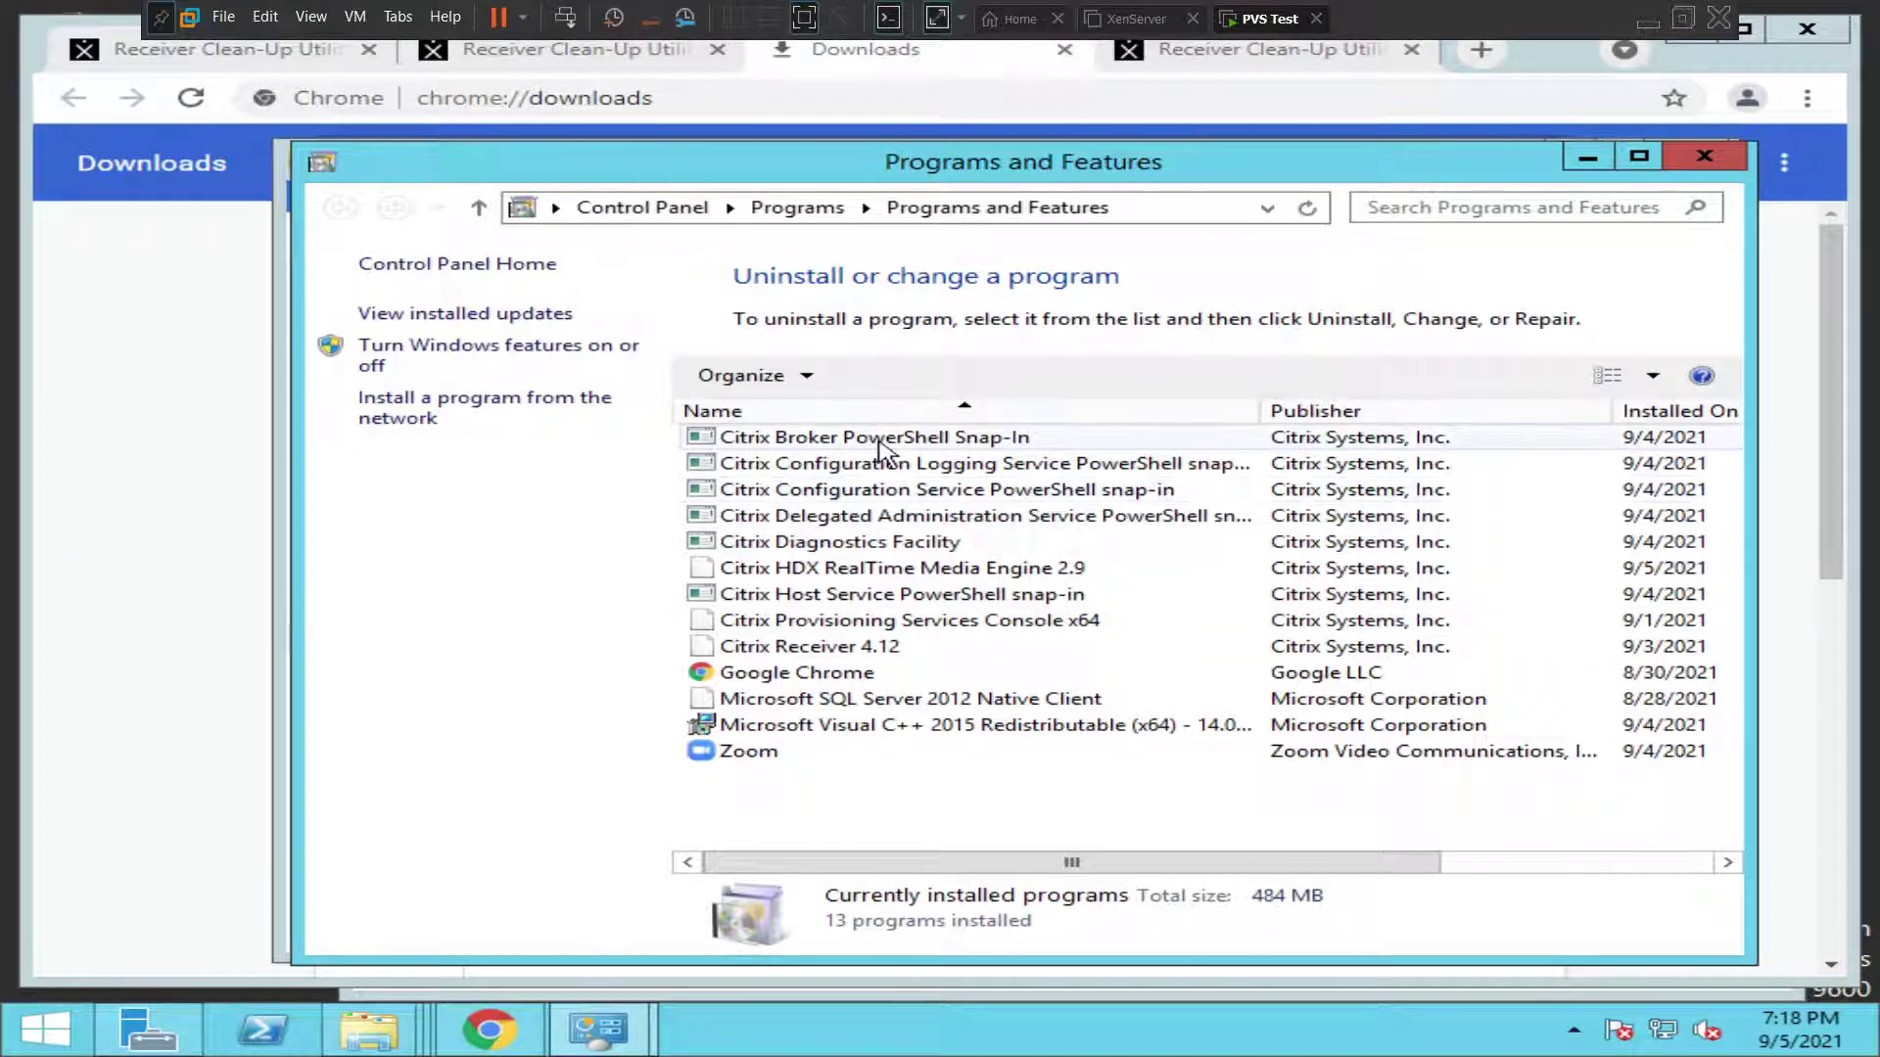
- Remove the stale Citrix Receiver 4.12 entry, accept the already-uninstalled error, and minimize Programs and Features
{"action": "double_click", "coordinate": [830, 653]}
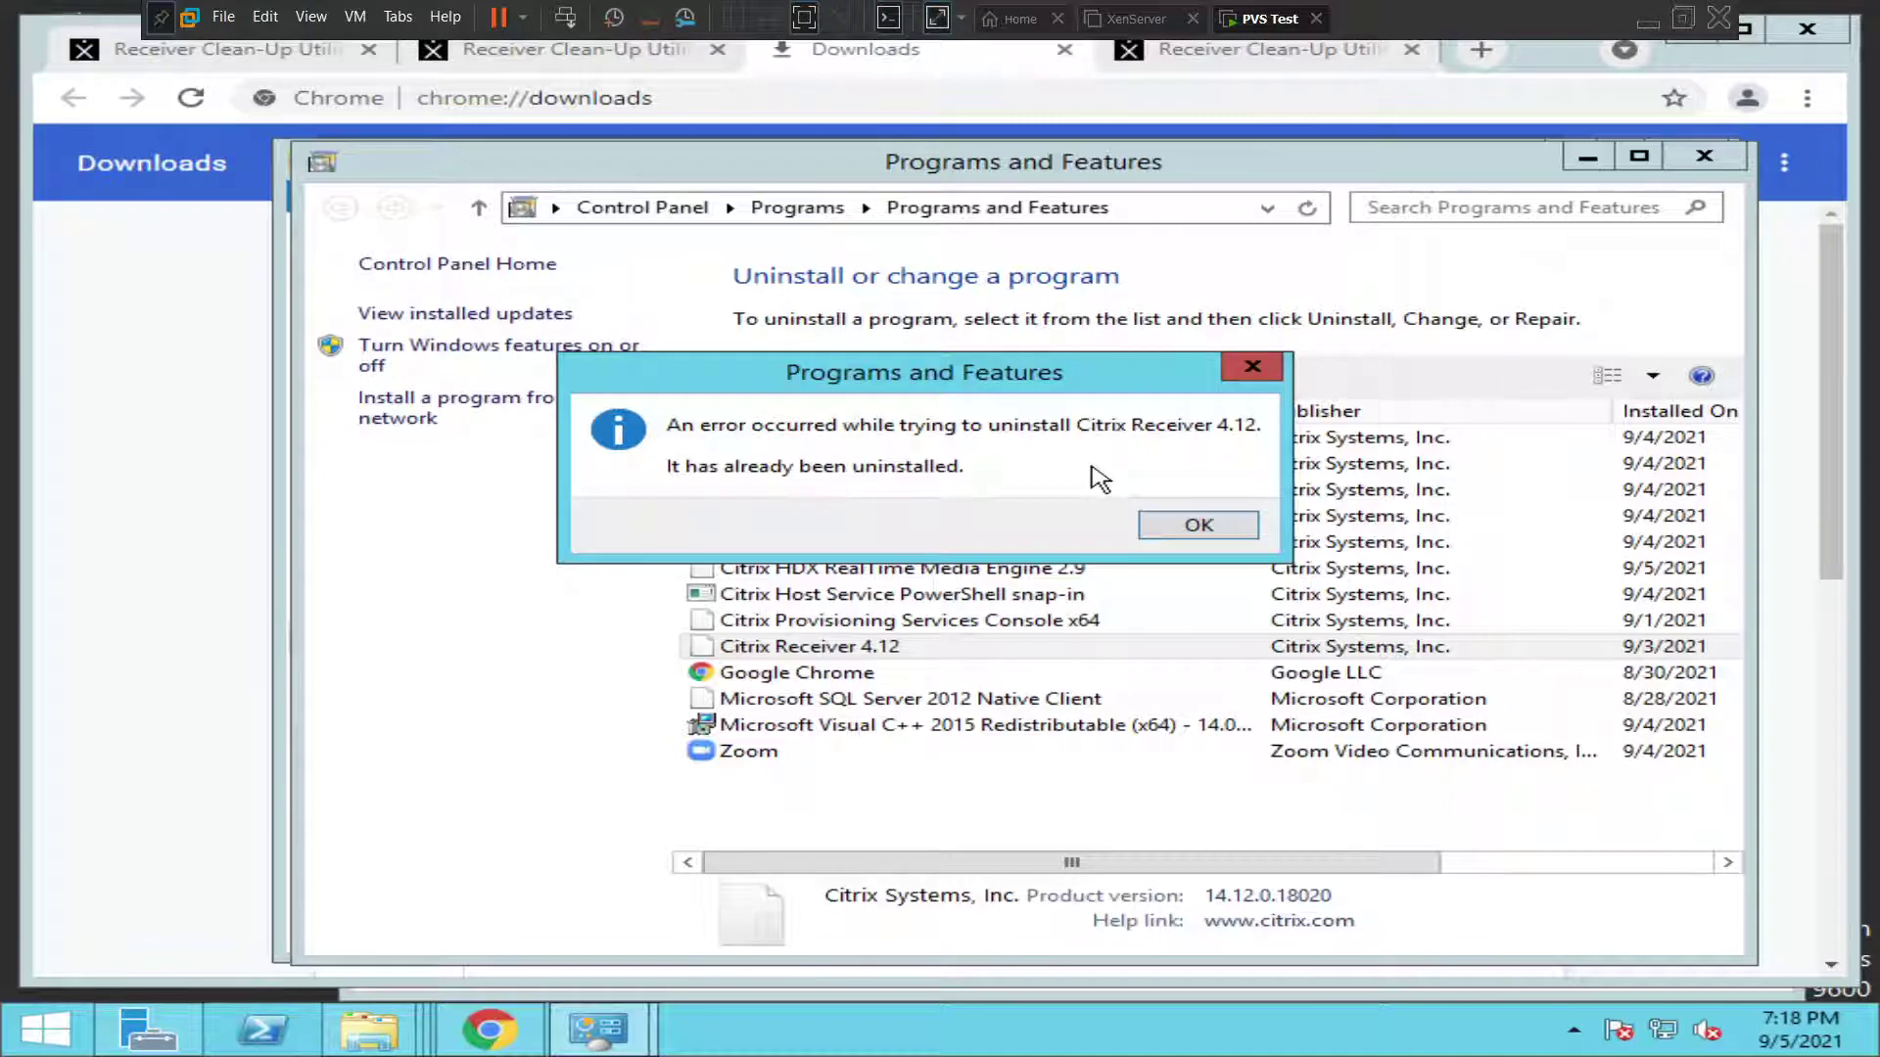
{"action": "left_click", "coordinate": [1201, 527]}
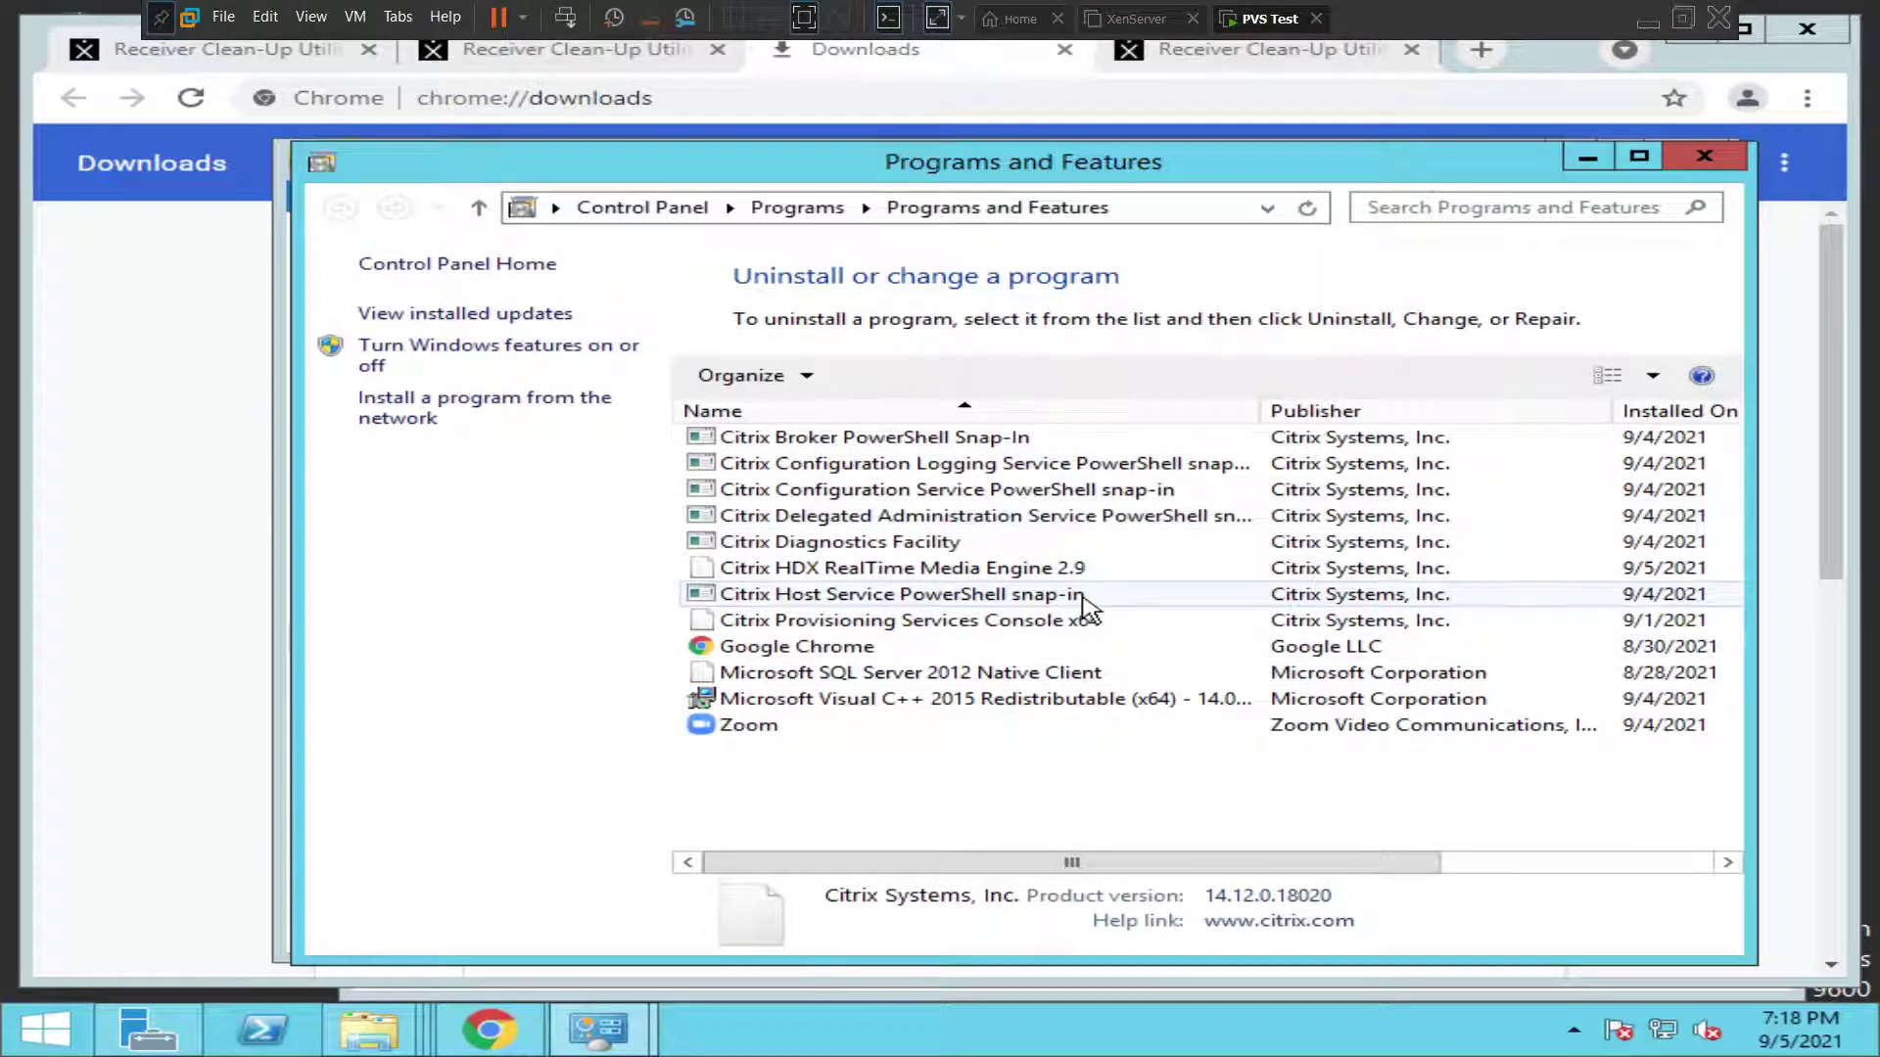
{"action": "left_click", "coordinate": [1583, 162]}
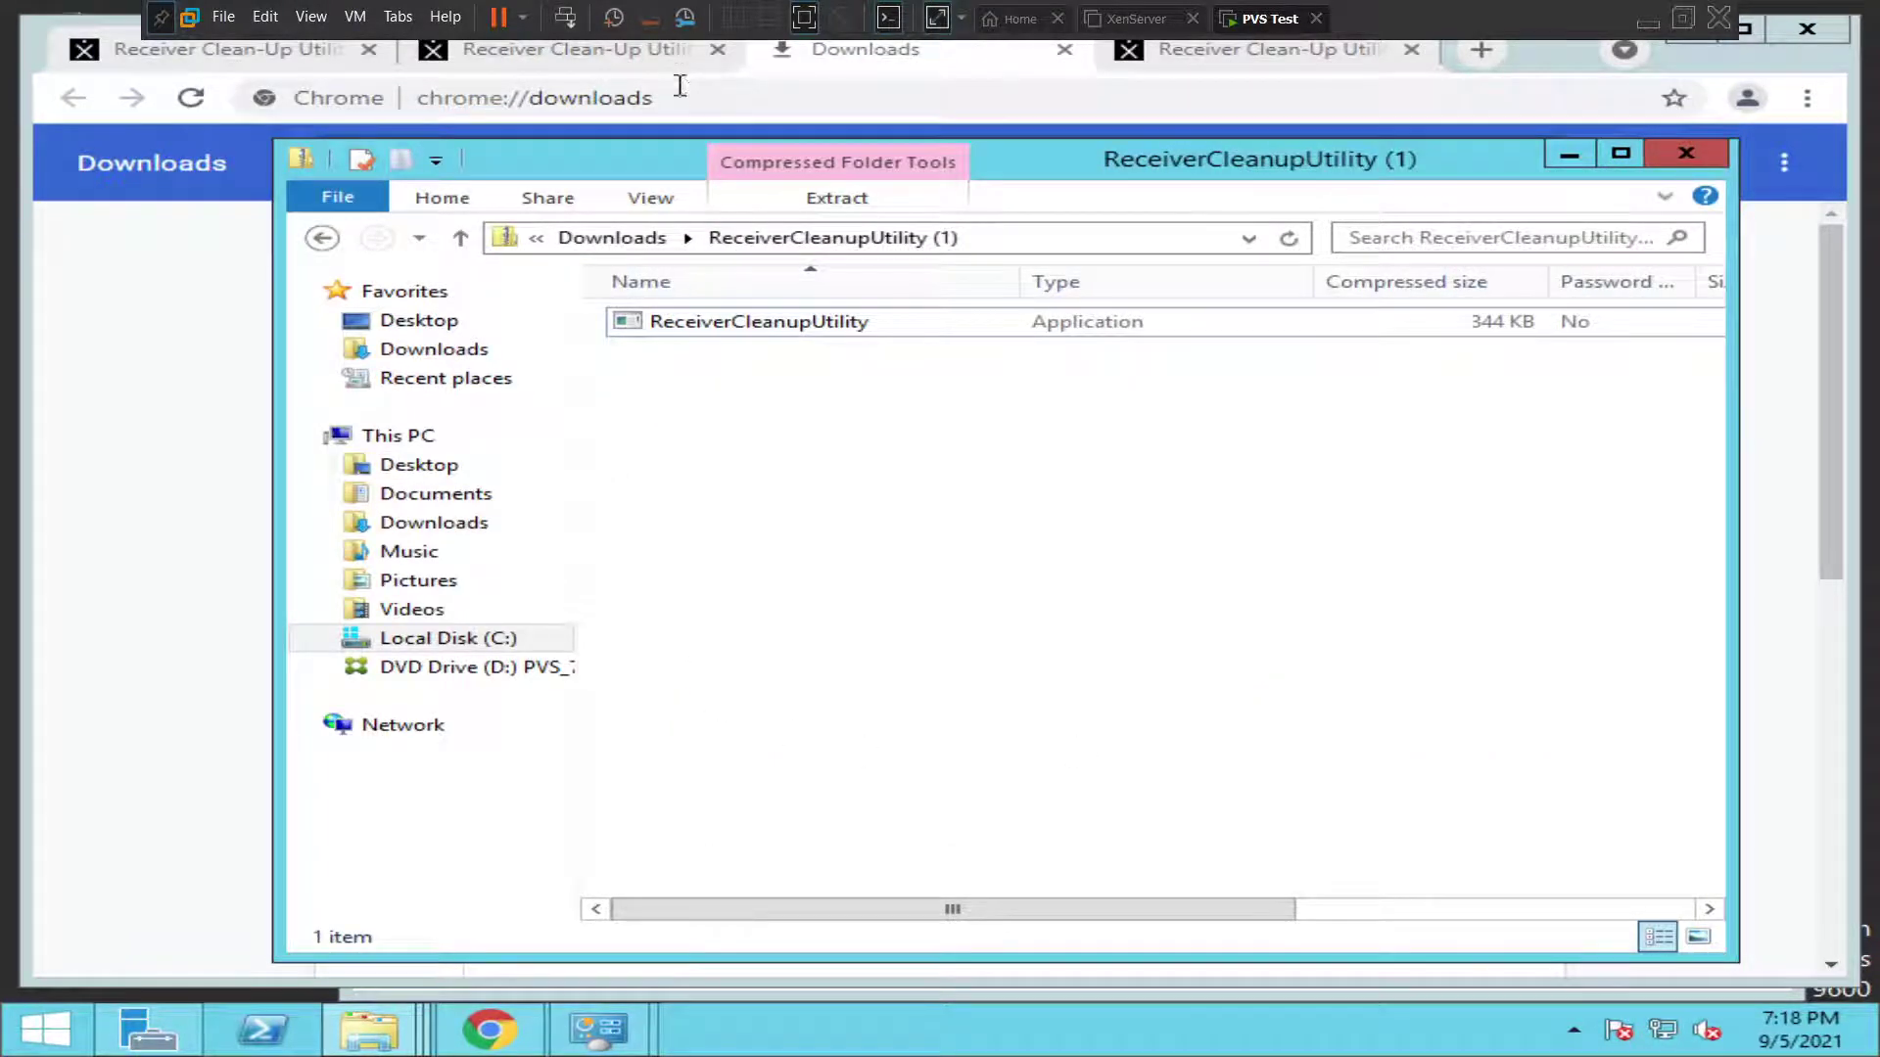
- Return Explorer to the Downloads folder and launch Command Prompt by searching for cmd
{"action": "left_click", "coordinate": [666, 242]}
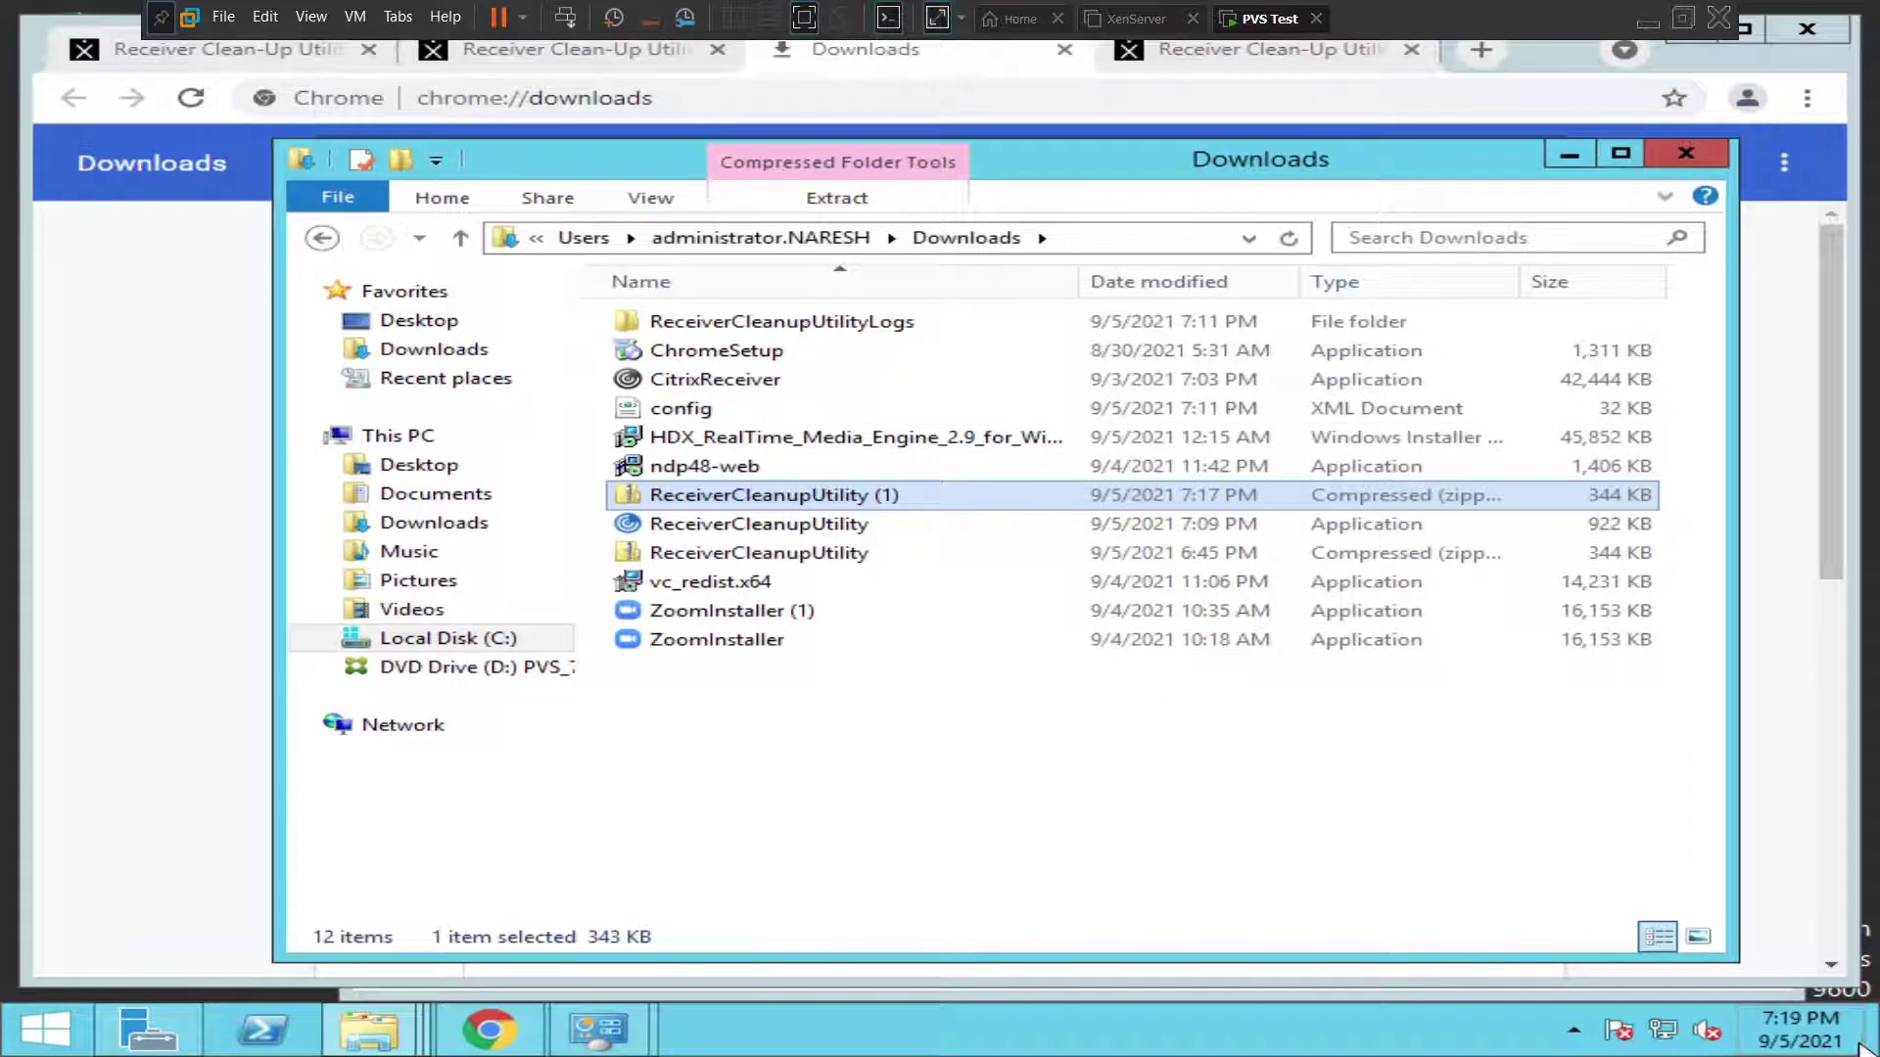
{"action": "mouse_move", "coordinate": [1860, 1046]}
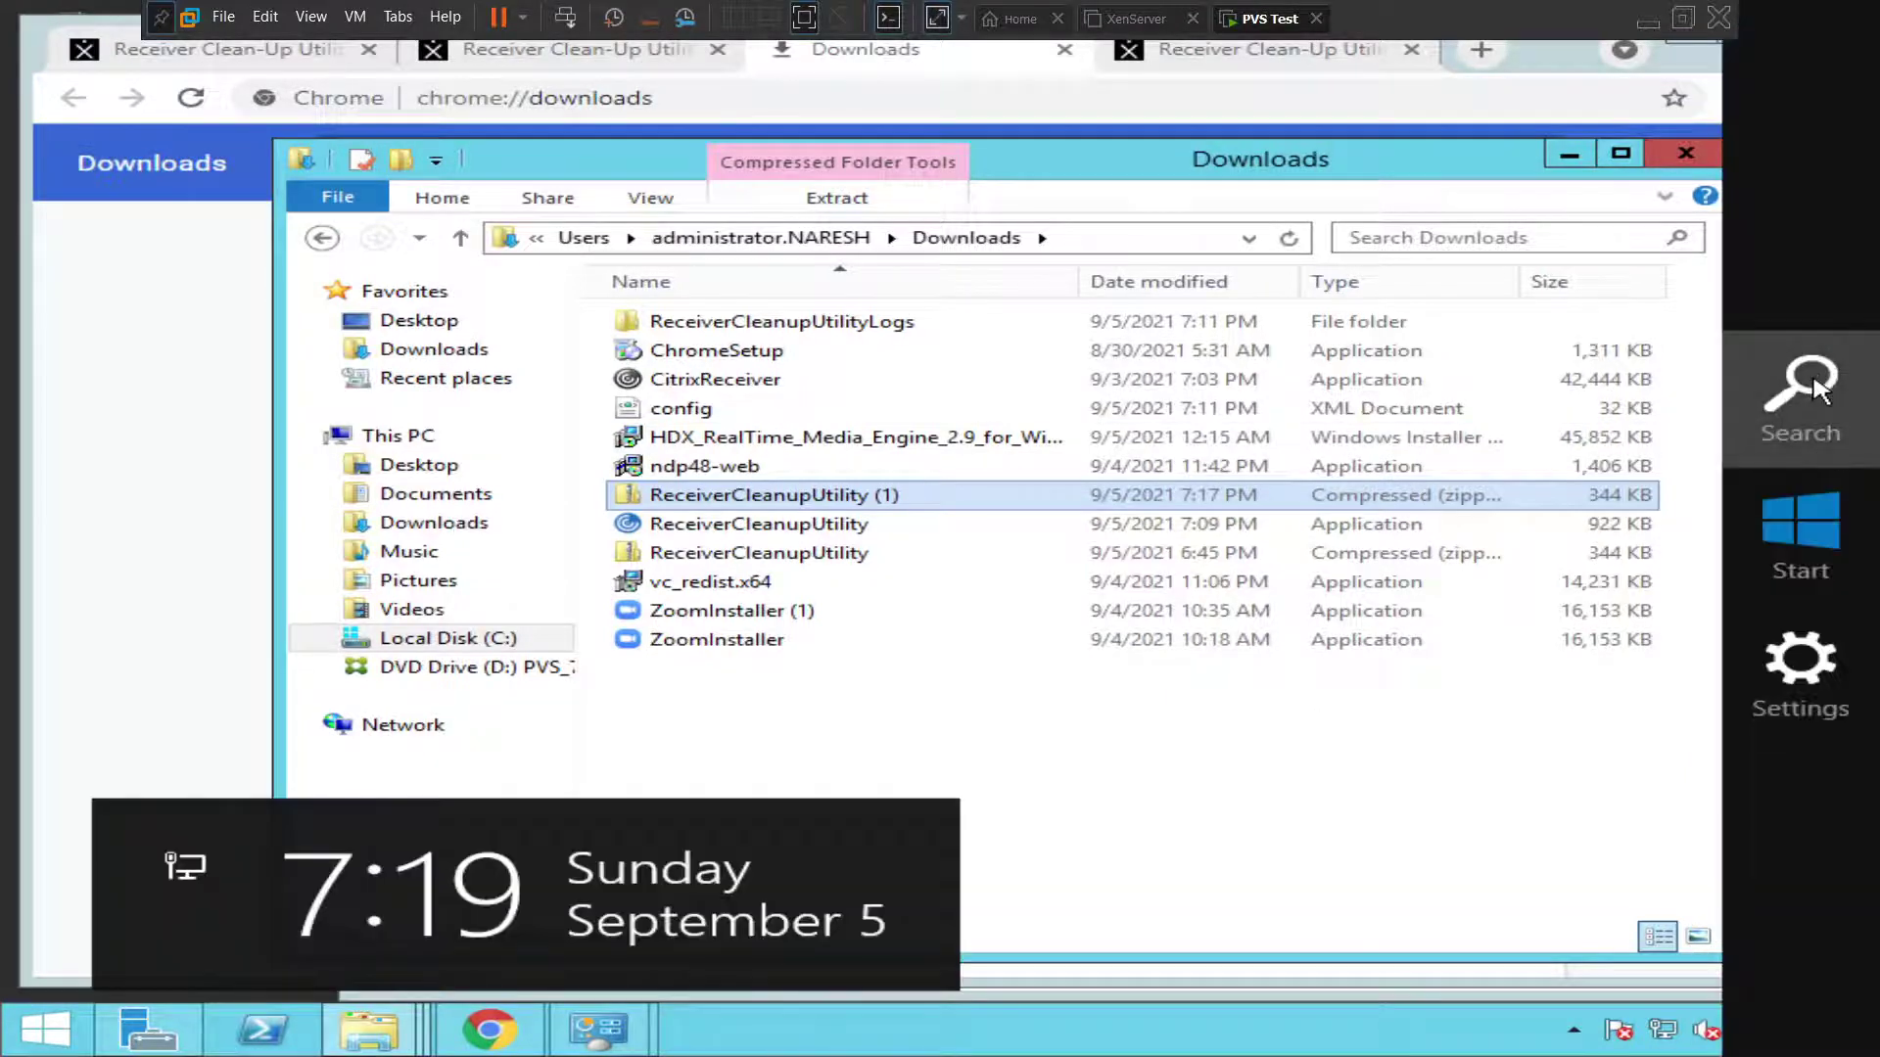
{"action": "left_click", "coordinate": [1812, 380]}
{"action": "type", "text": "cm"}
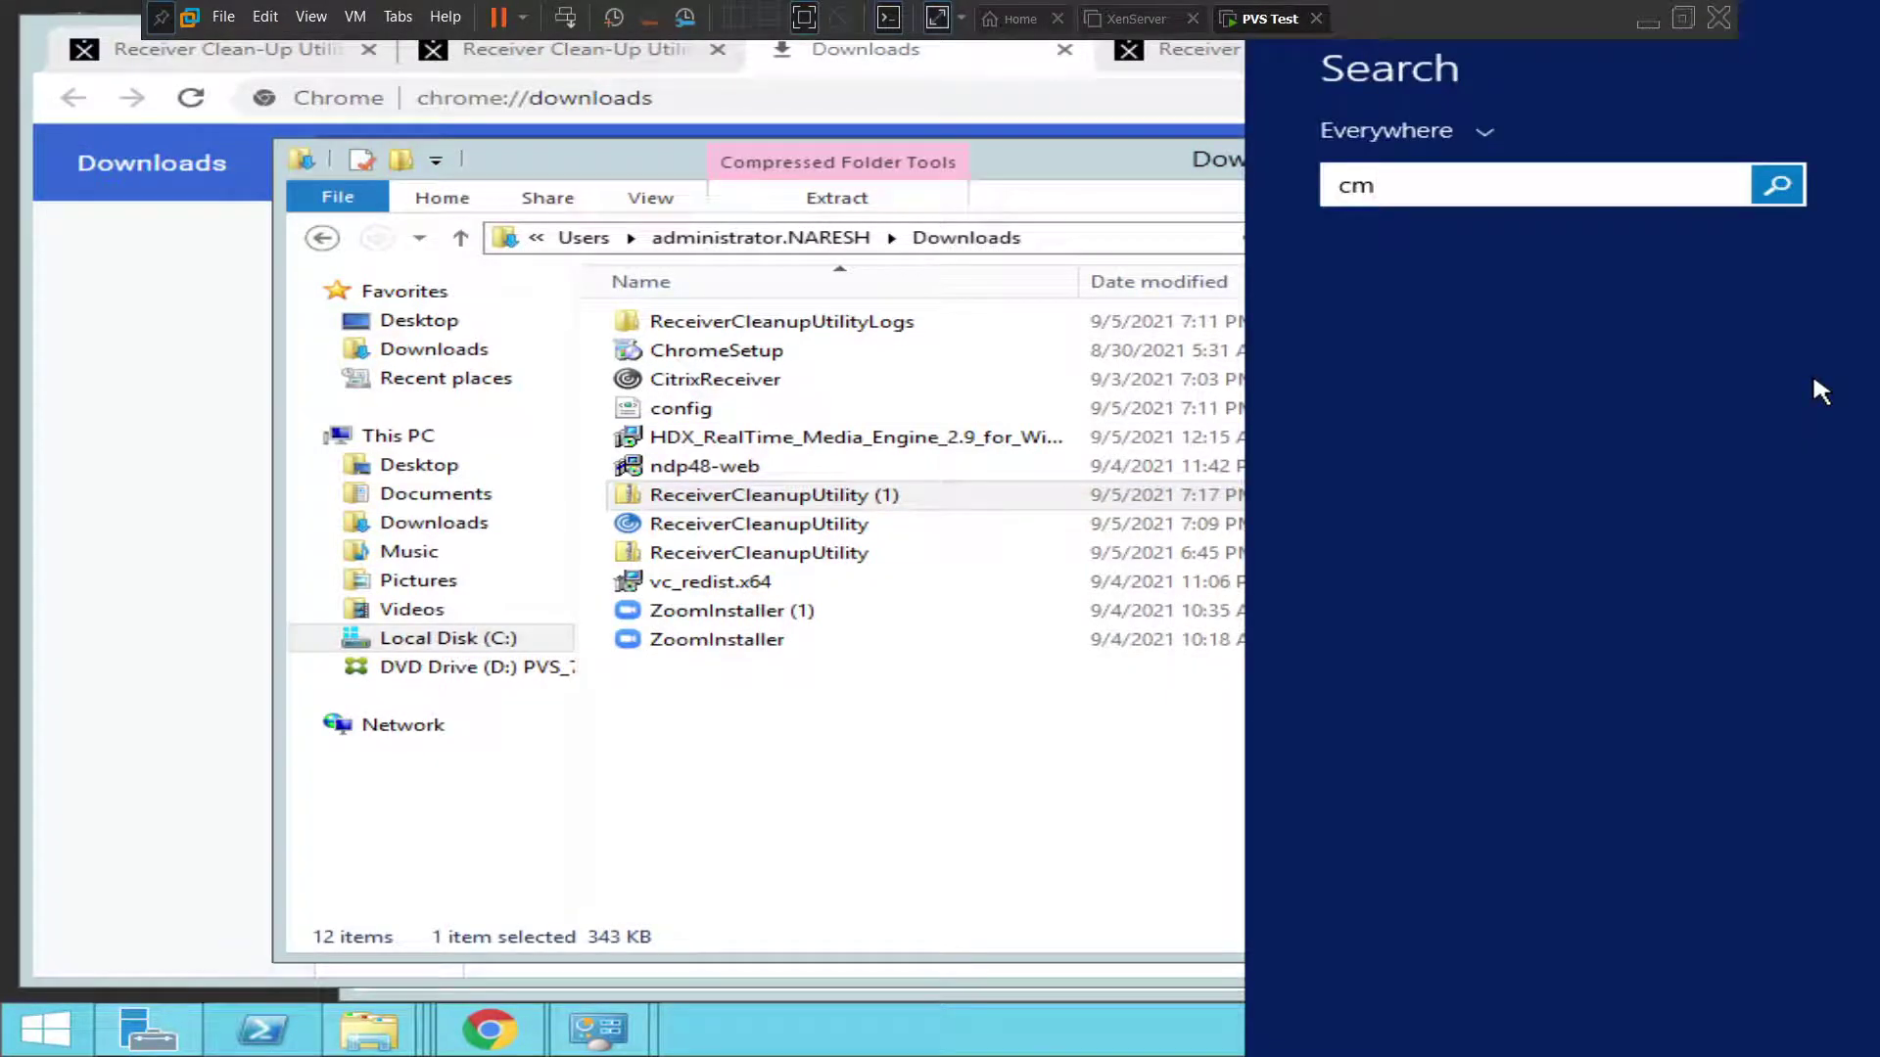
{"action": "type", "text": "d"}
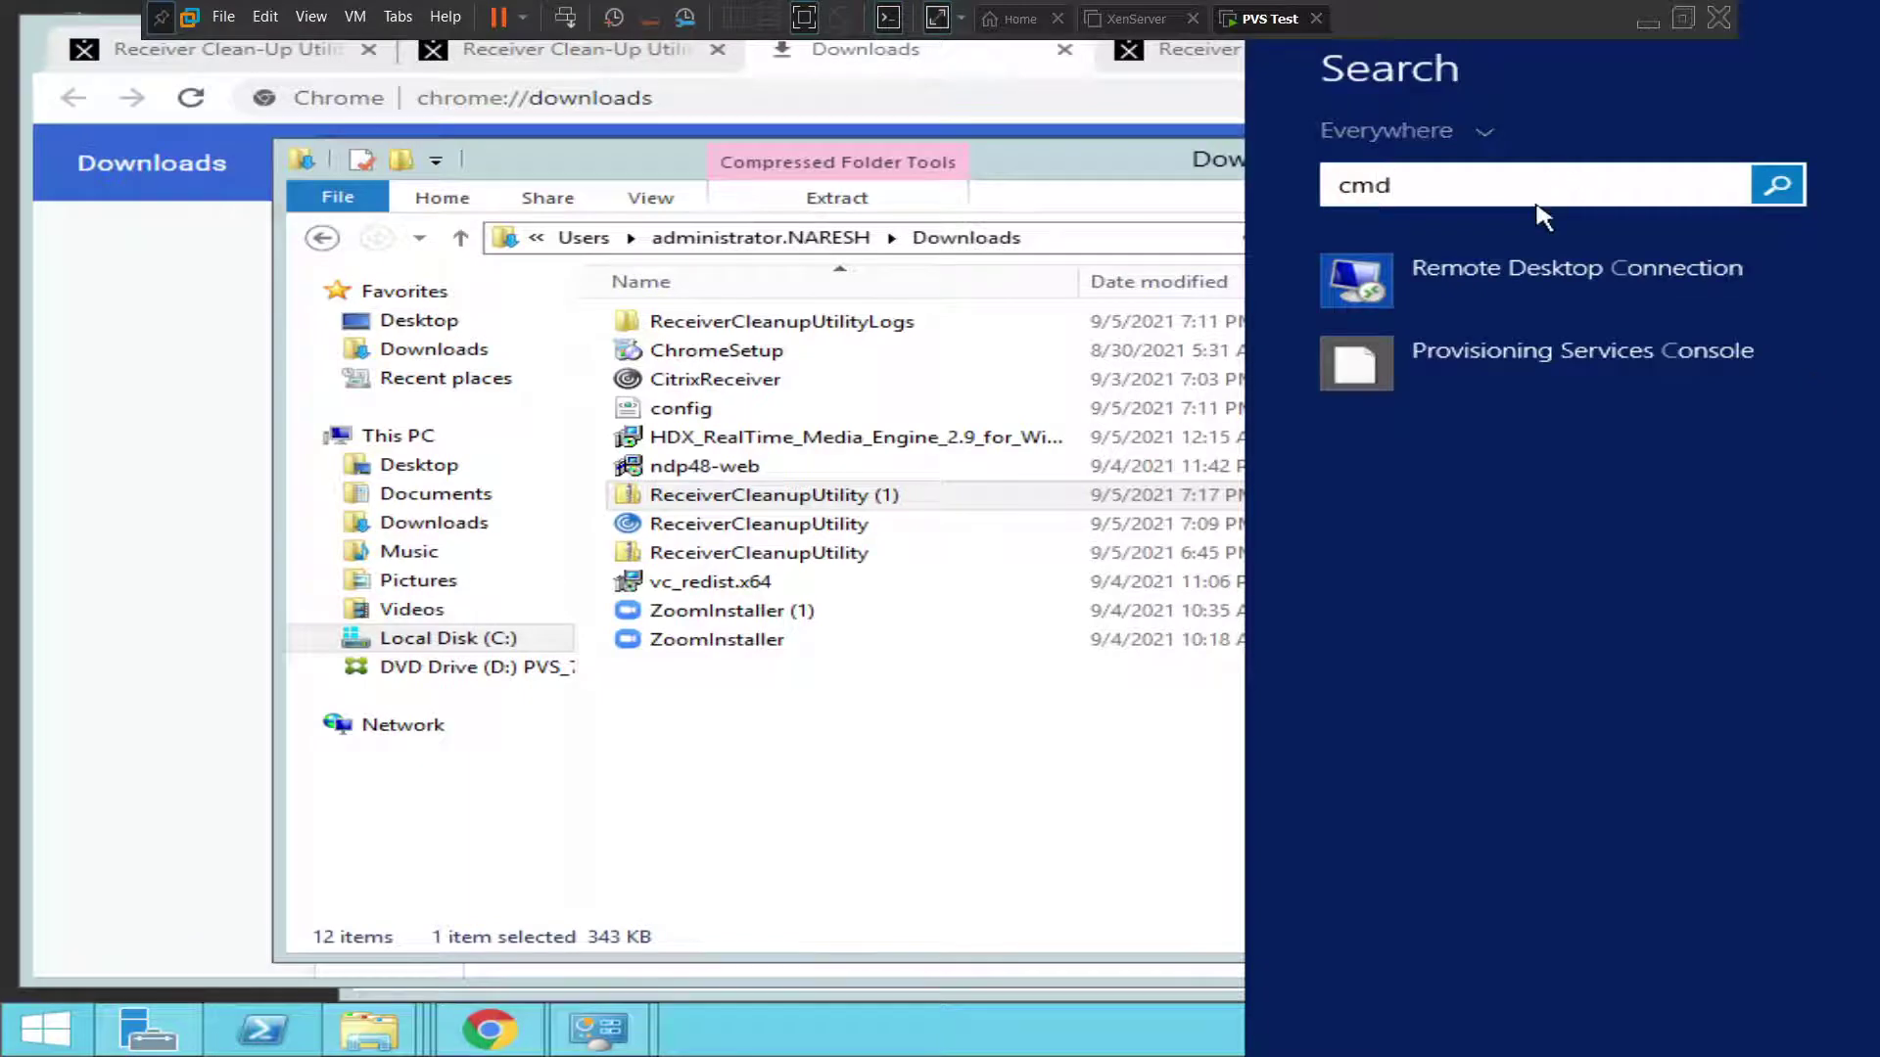
{"action": "left_click", "coordinate": [1503, 276]}
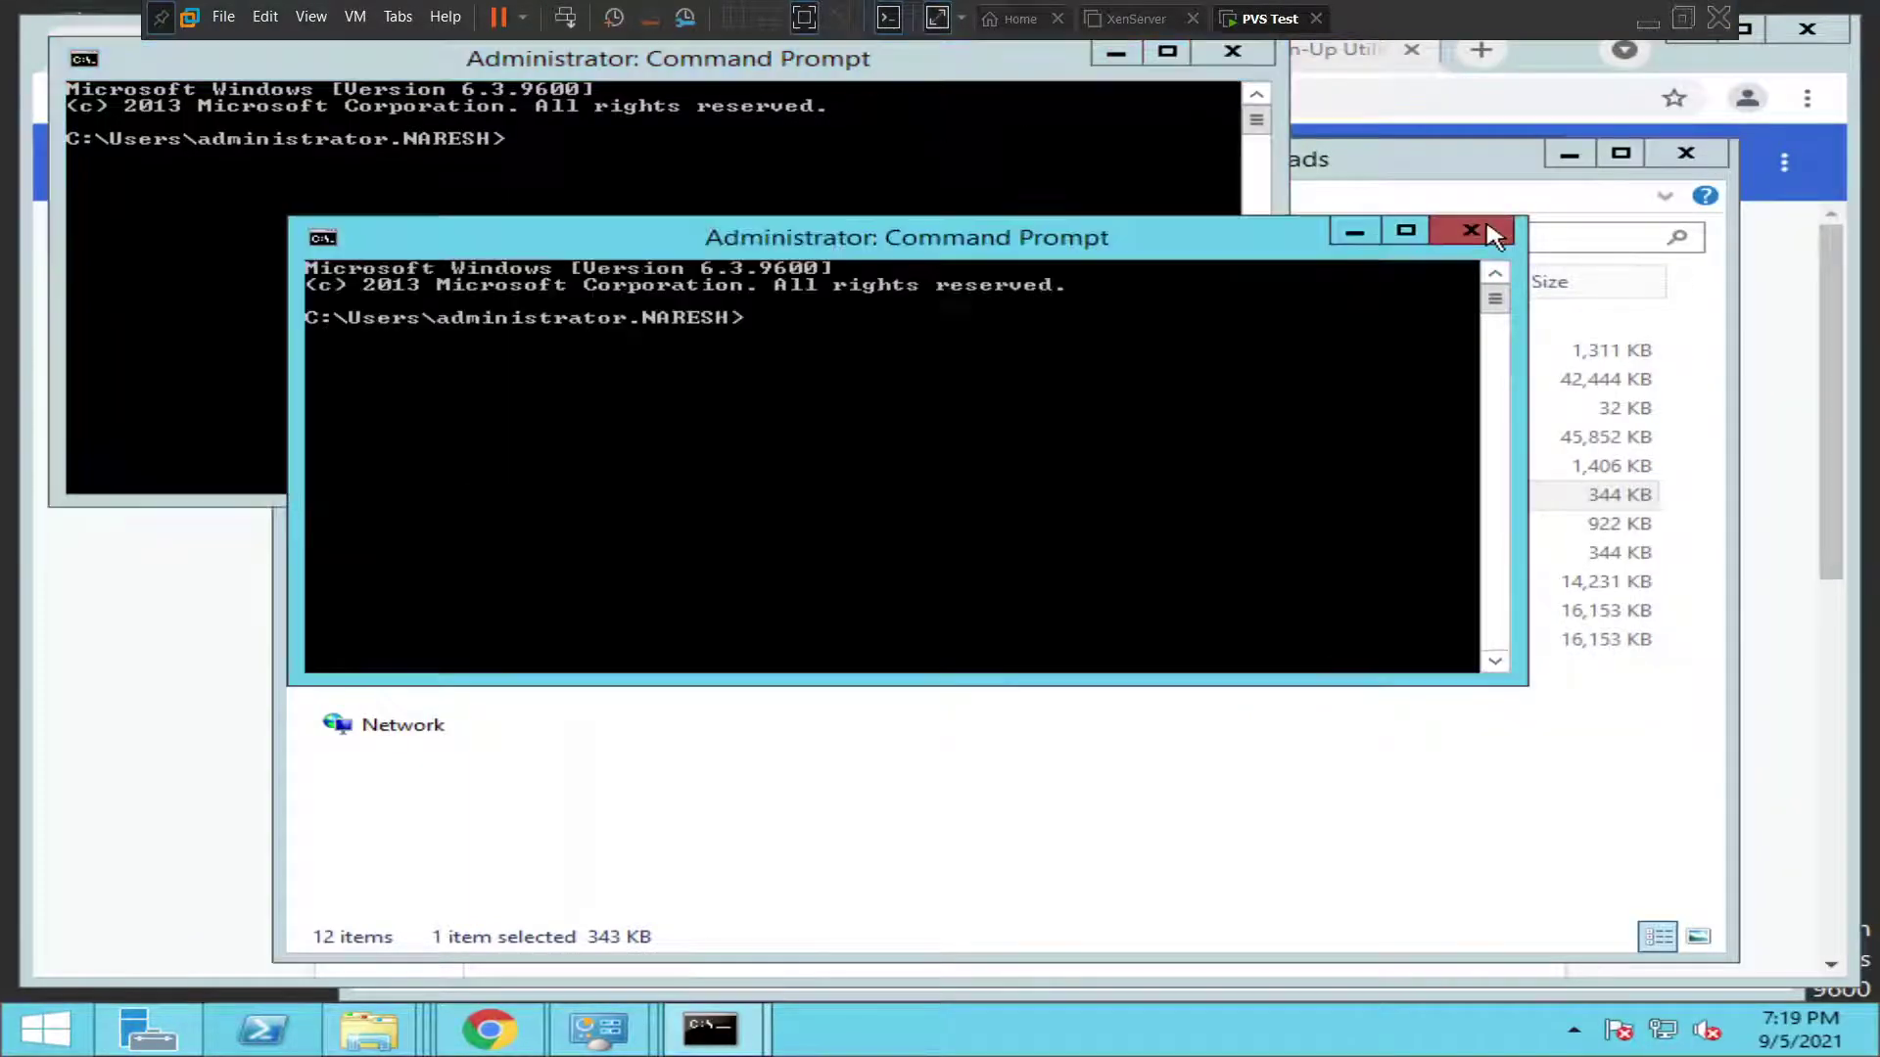
- Close the duplicate console, change into the downloads folder and list its files with dir
{"action": "left_click", "coordinate": [1488, 233]}
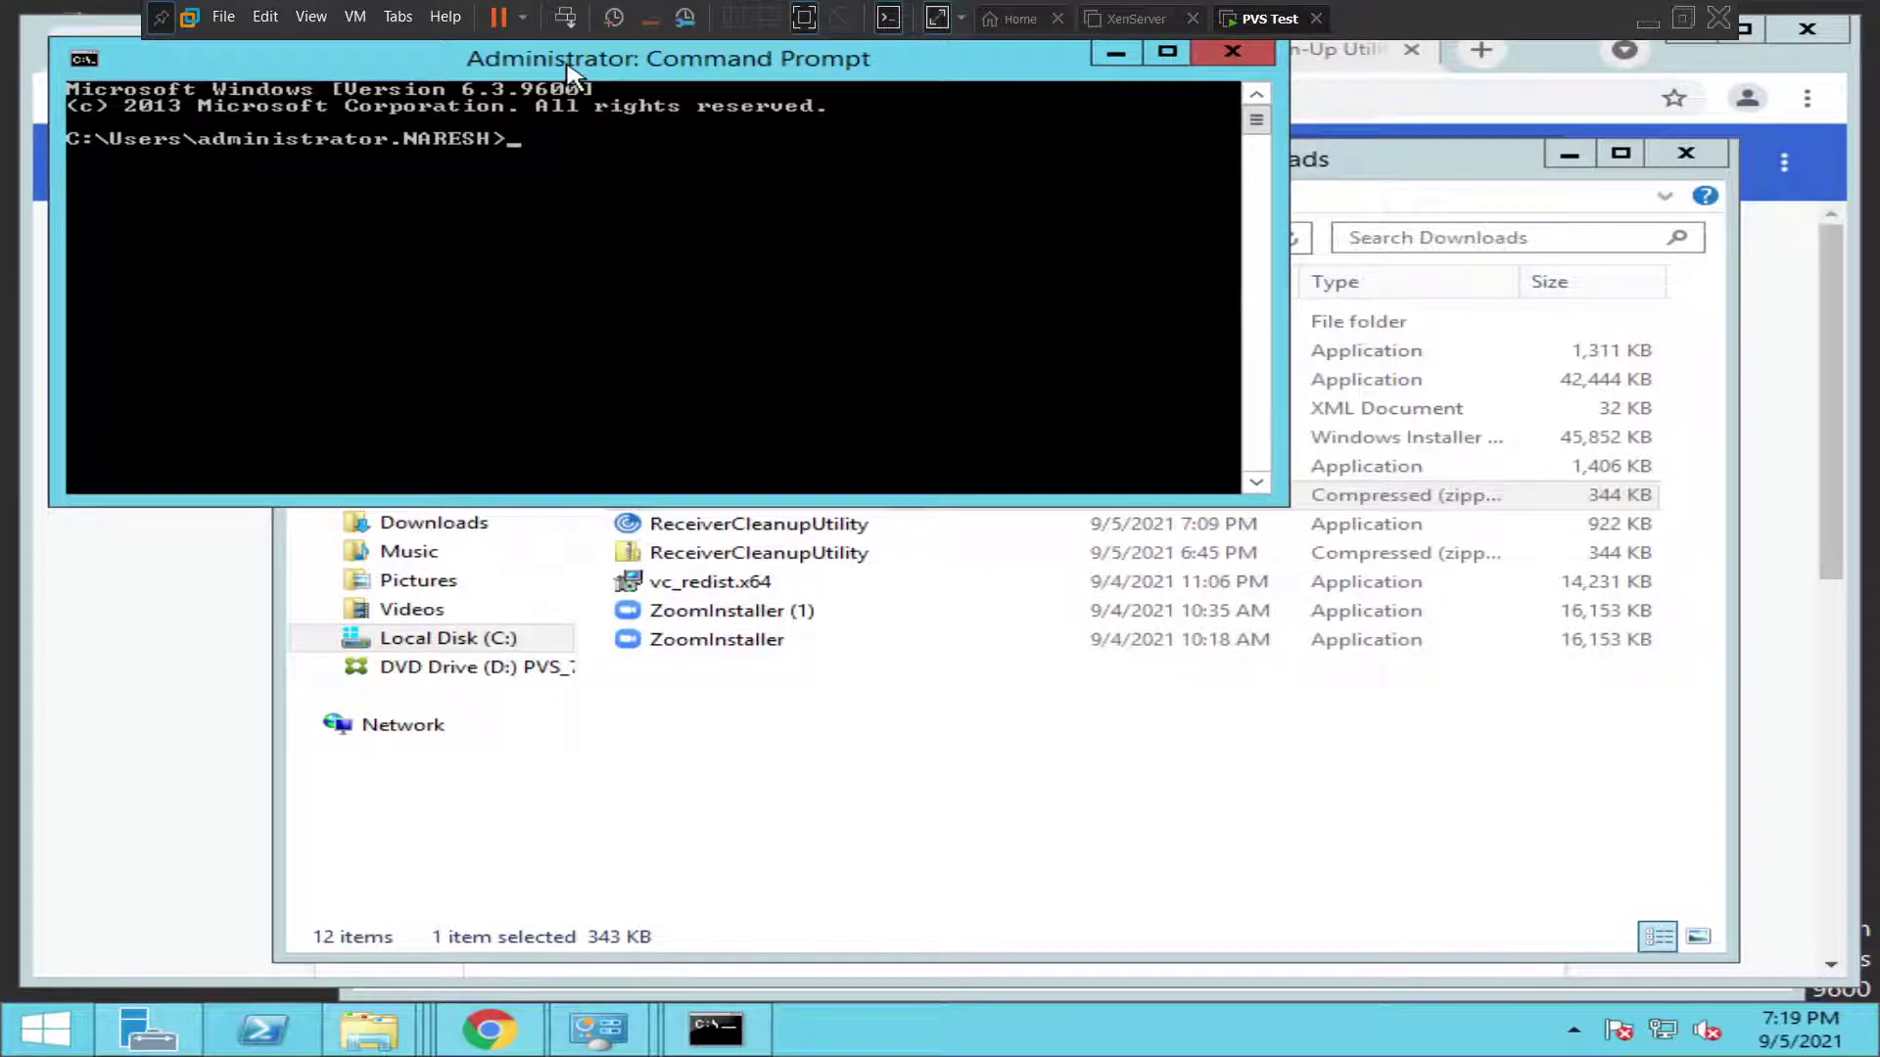
{"action": "left_click_drag", "start_coordinate": [568, 73], "coordinate": [1023, 546]}
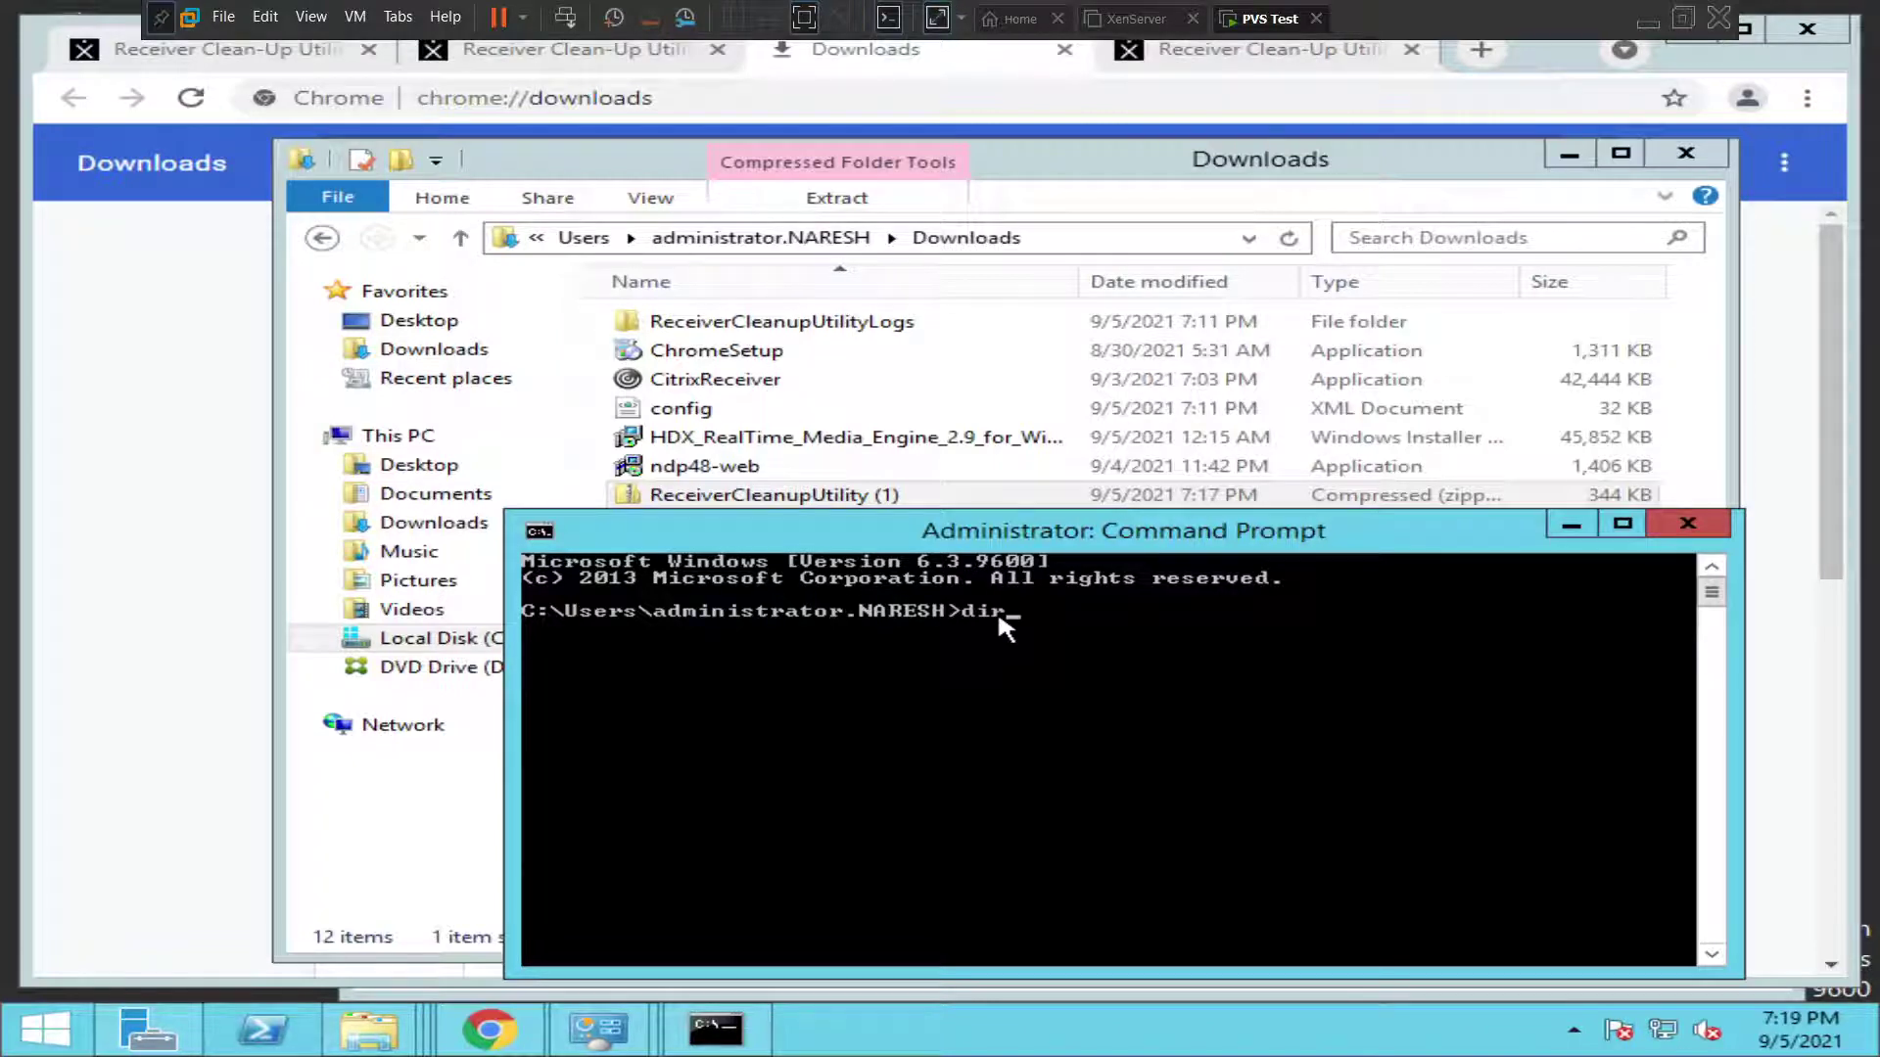
{"action": "key", "text": "Return"}
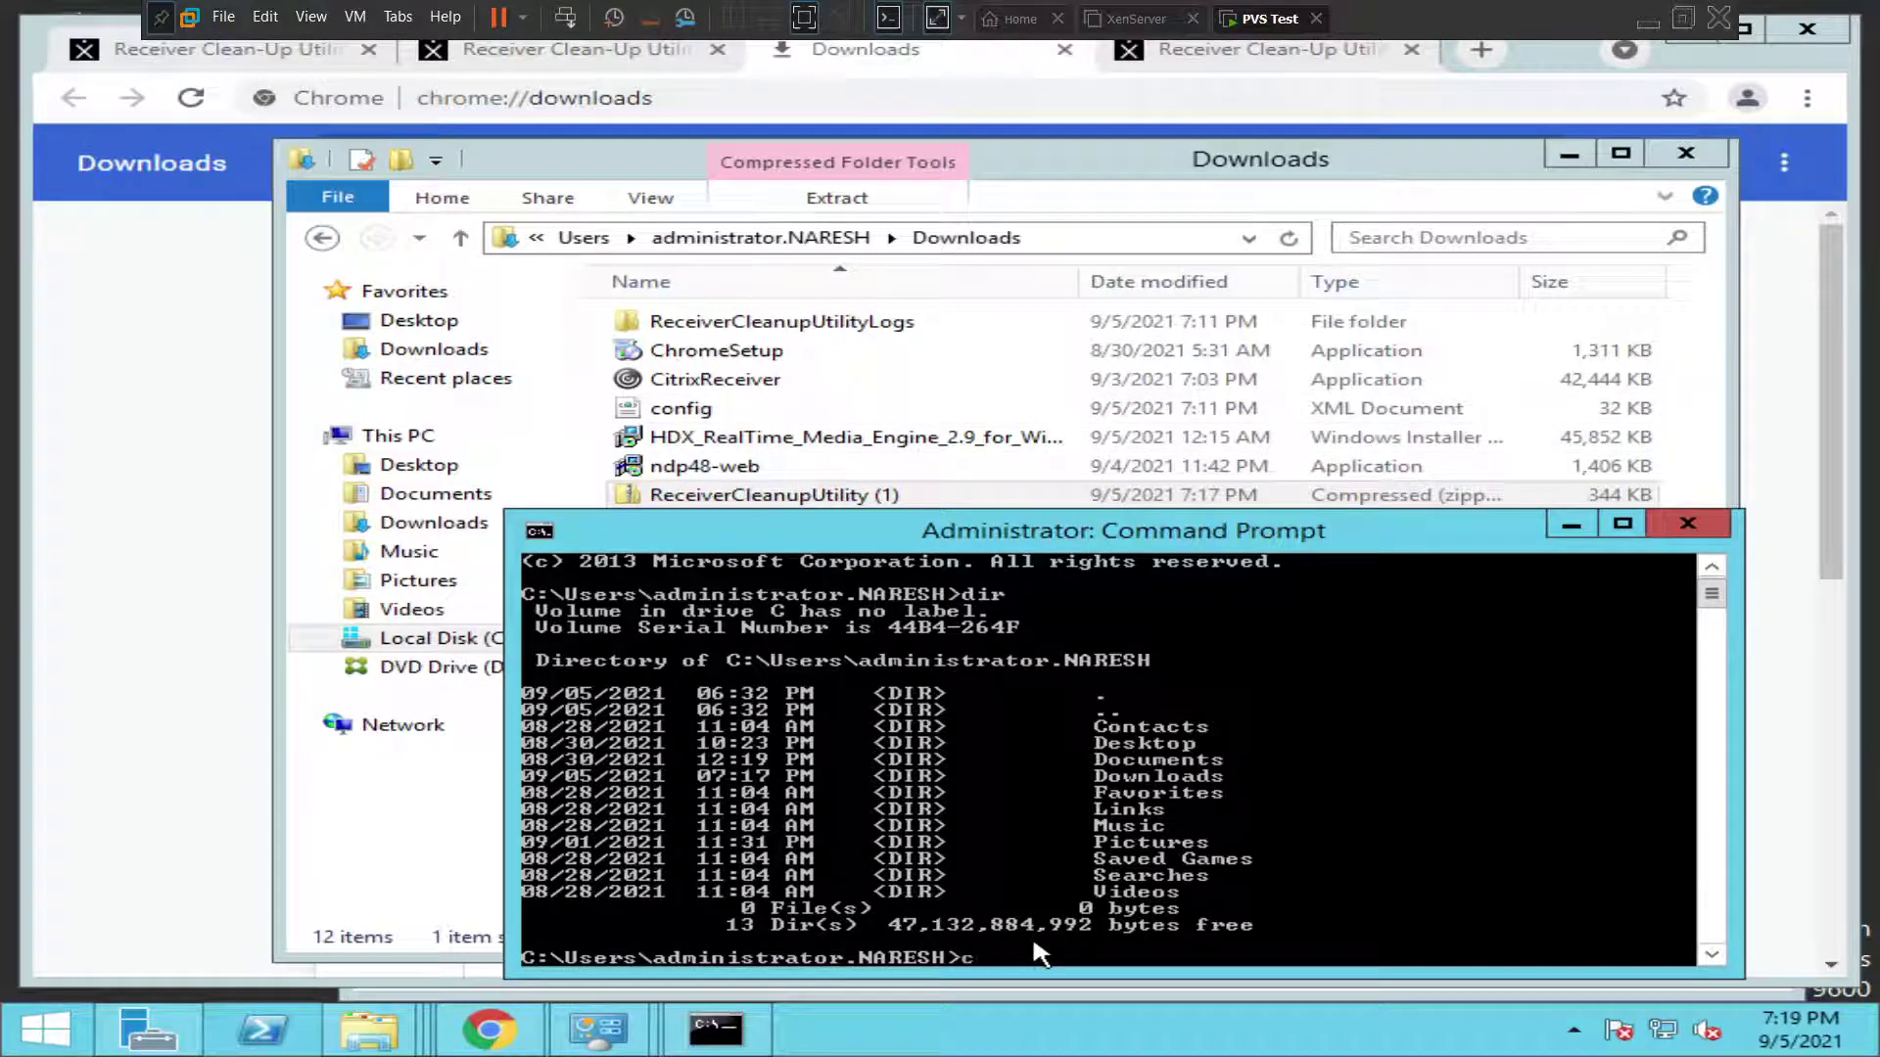
{"action": "type", "text": "d downloads"}
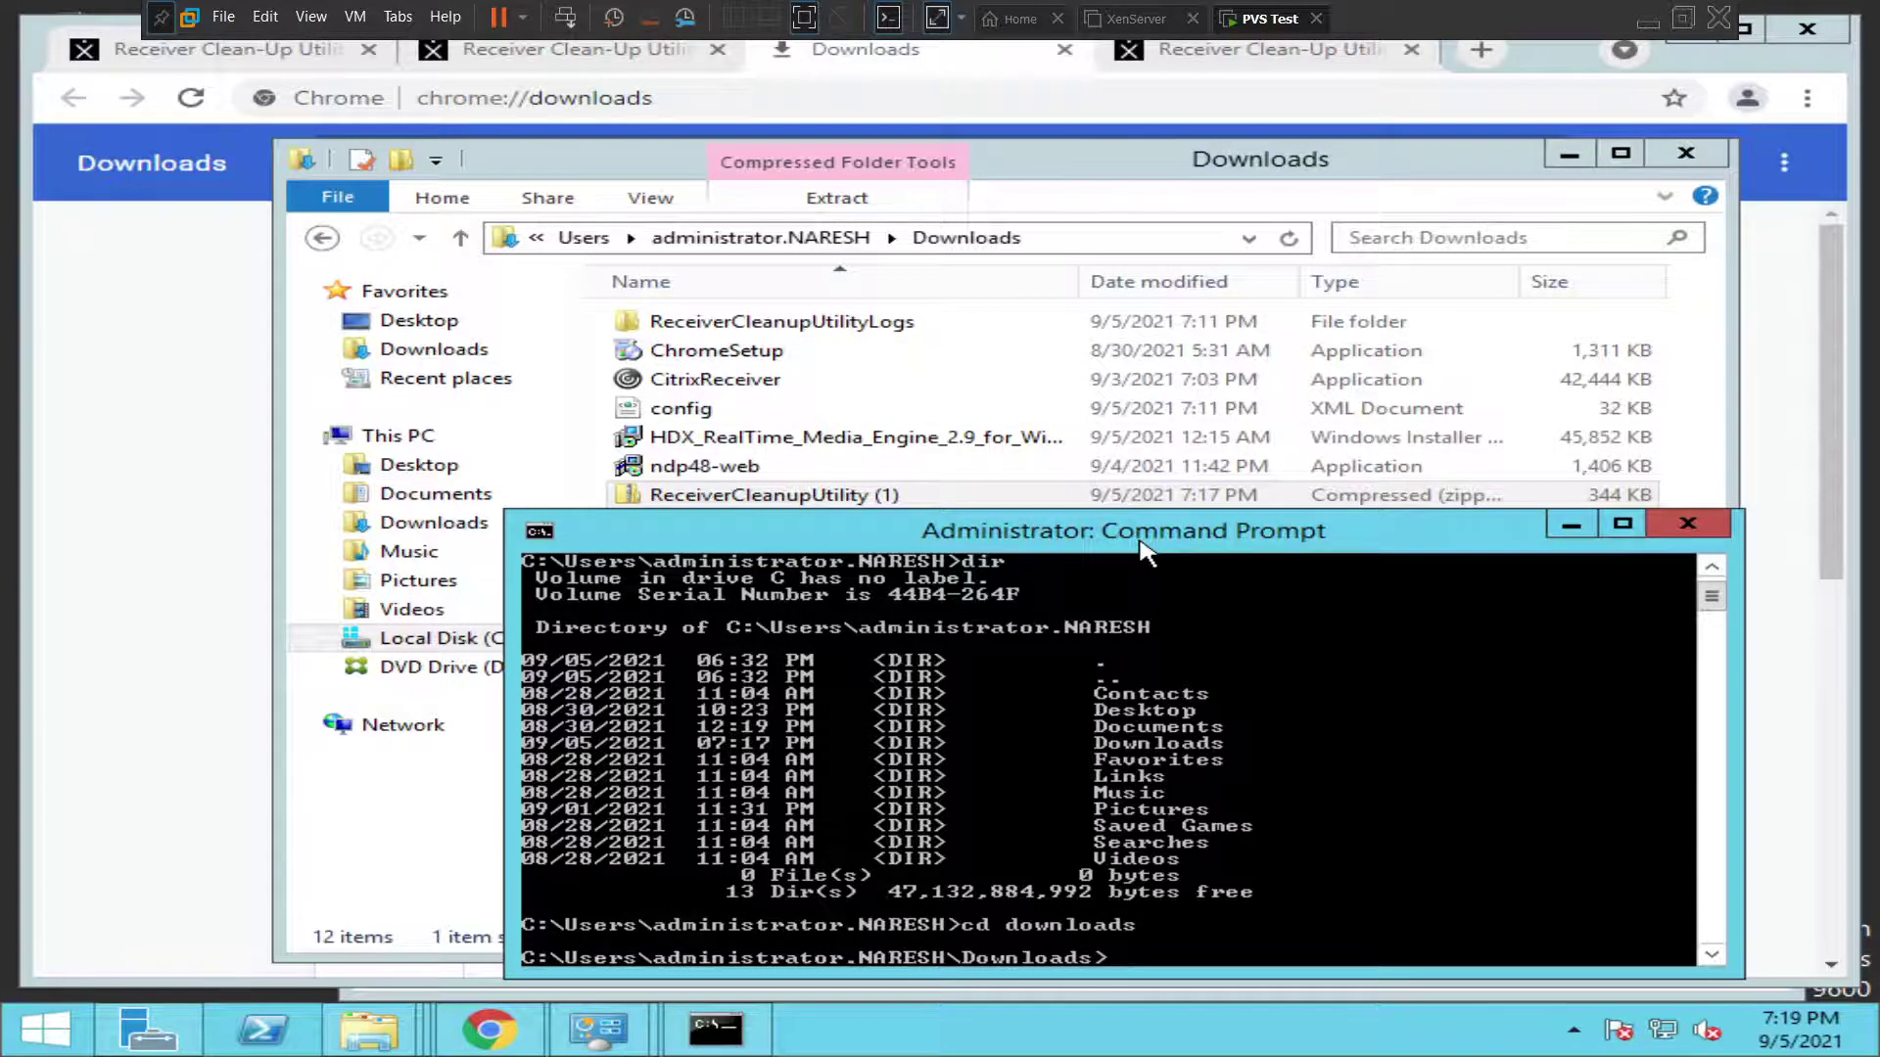
{"action": "left_click_drag", "start_coordinate": [1145, 549], "coordinate": [1023, 186]}
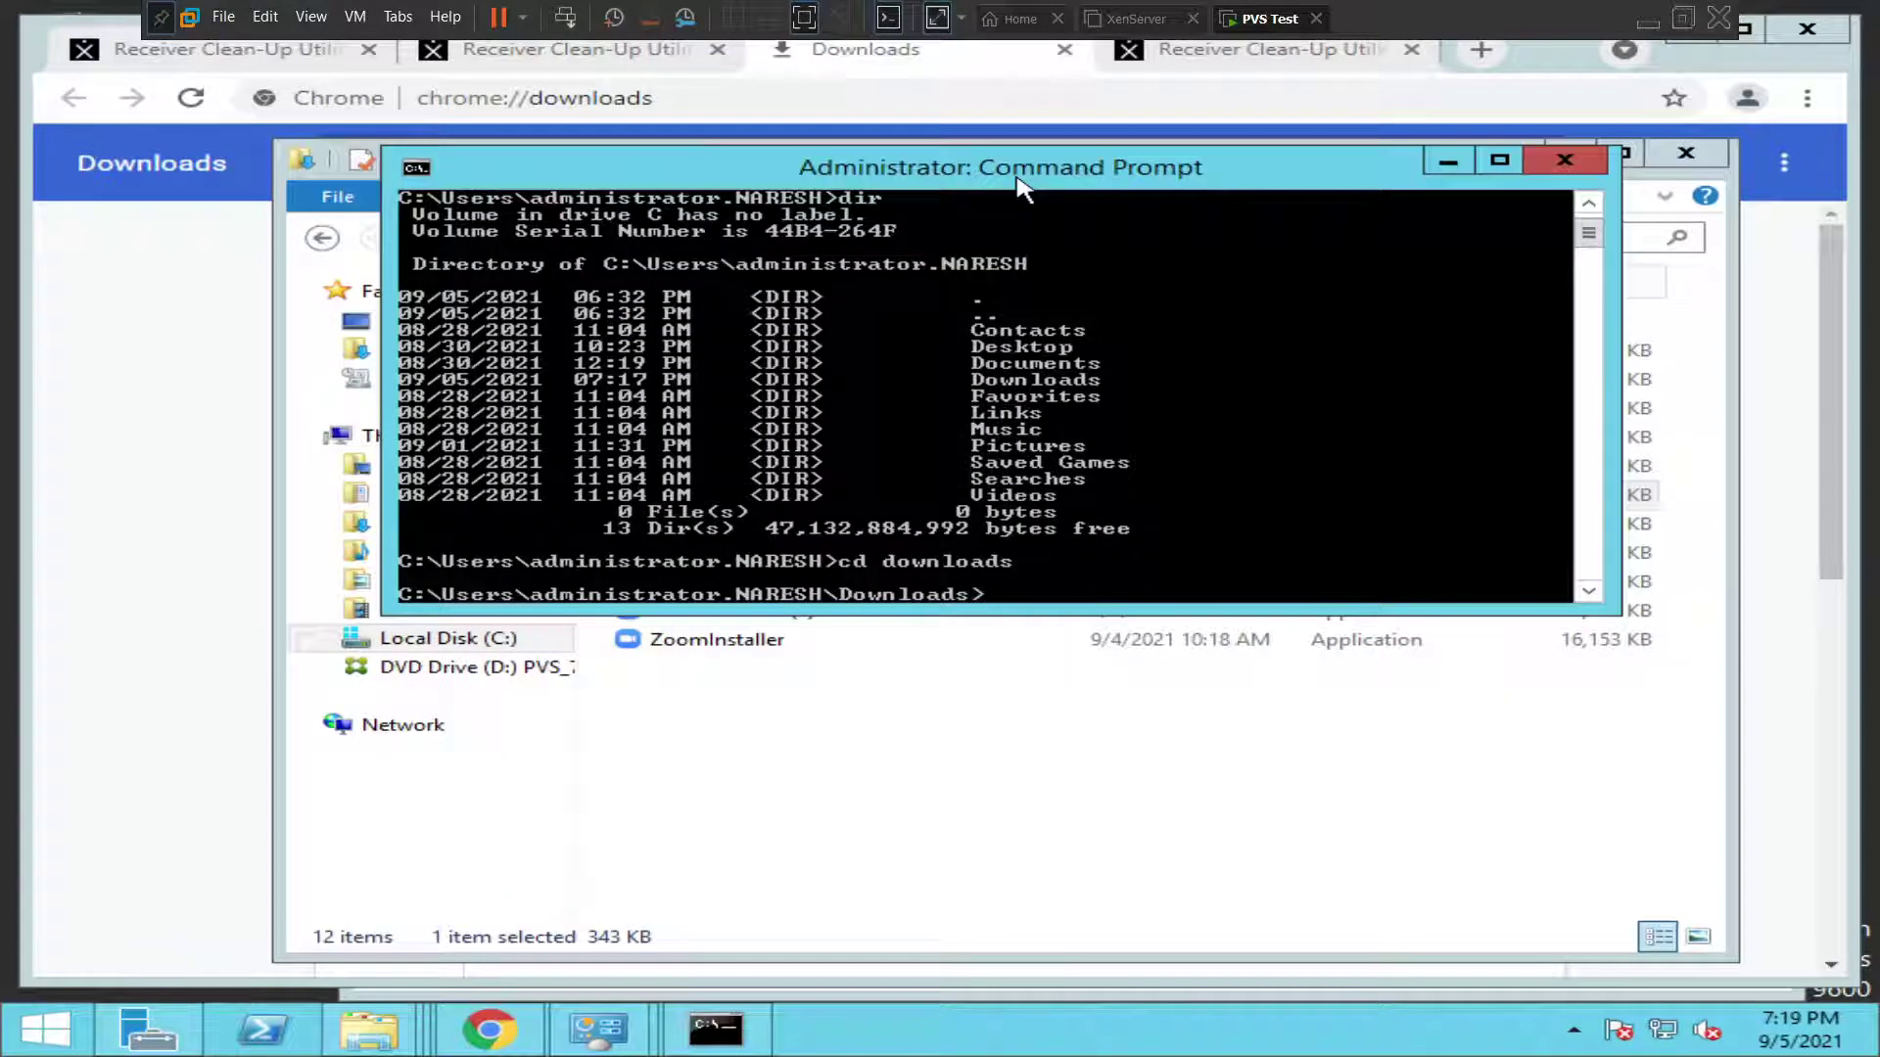
{"action": "type", "text": "dir"}
{"action": "key", "text": "Return"}
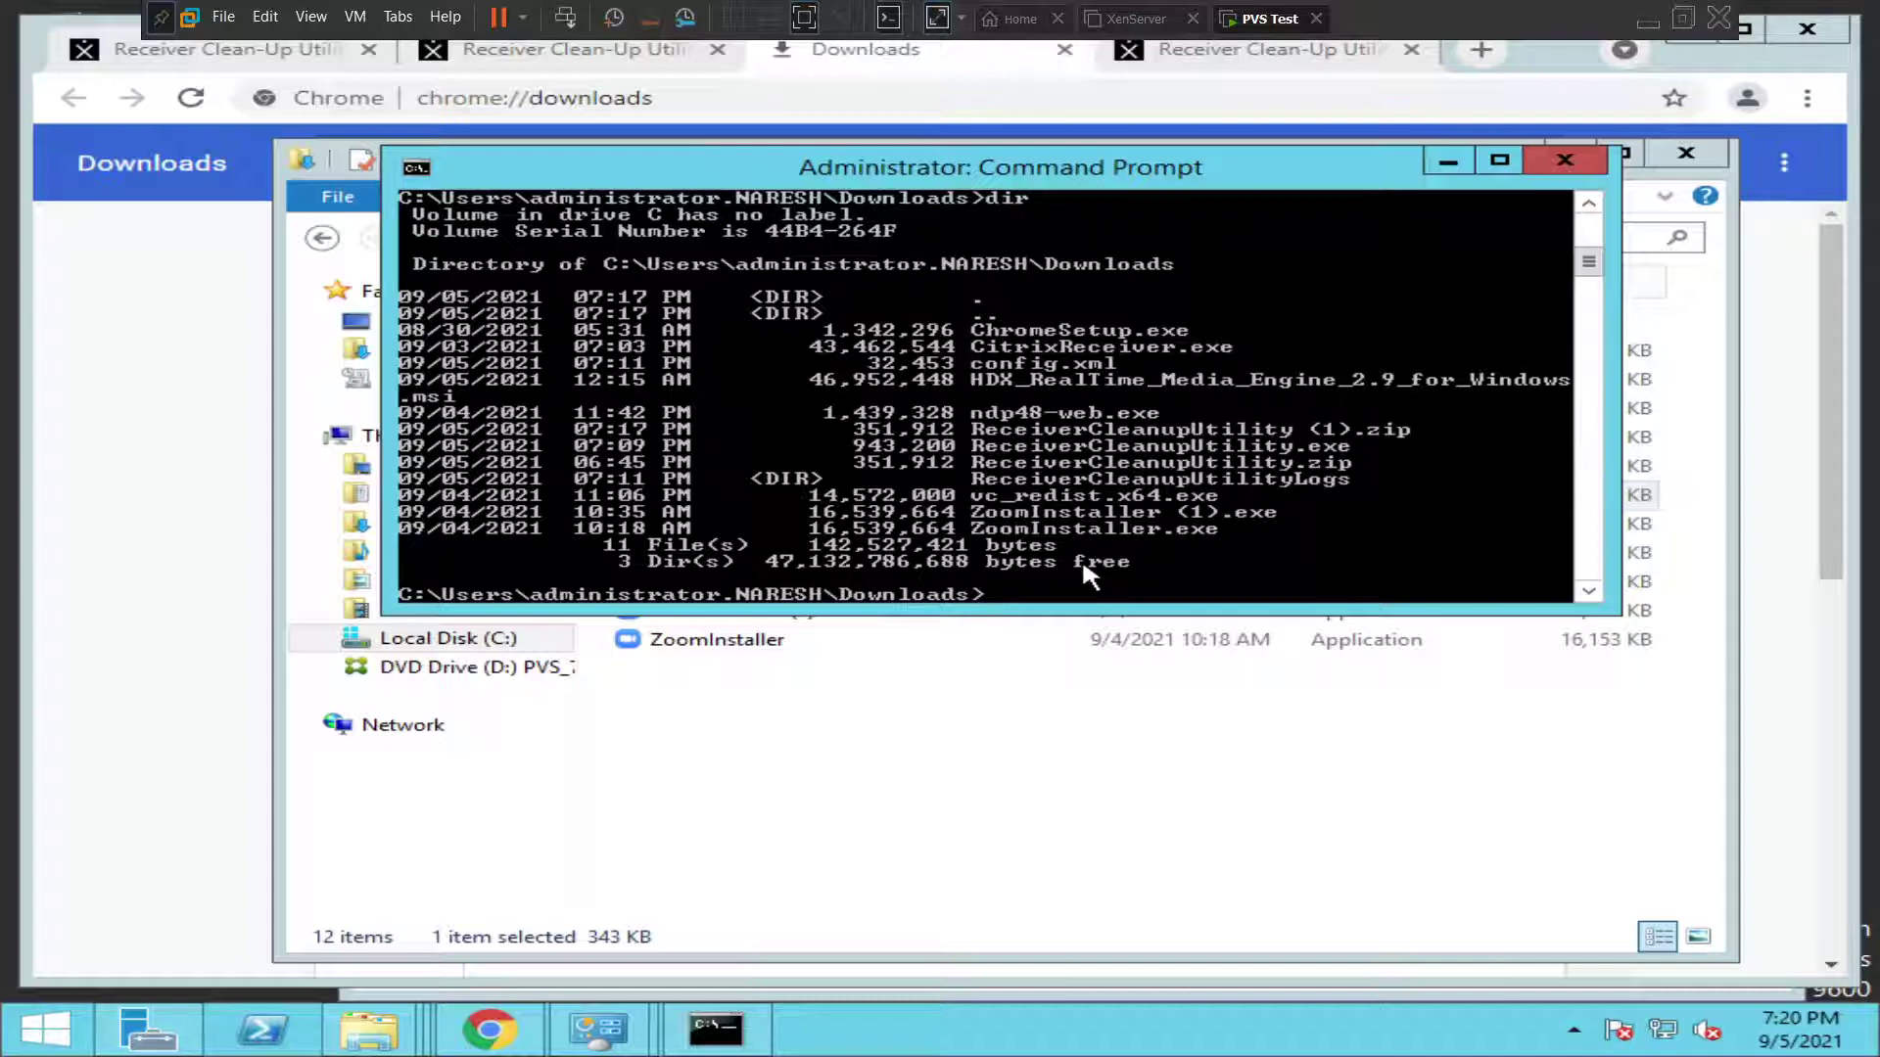
- Run receivercleanuputility.exe from the Downloads prompt
{"action": "type", "text": "receiver"}
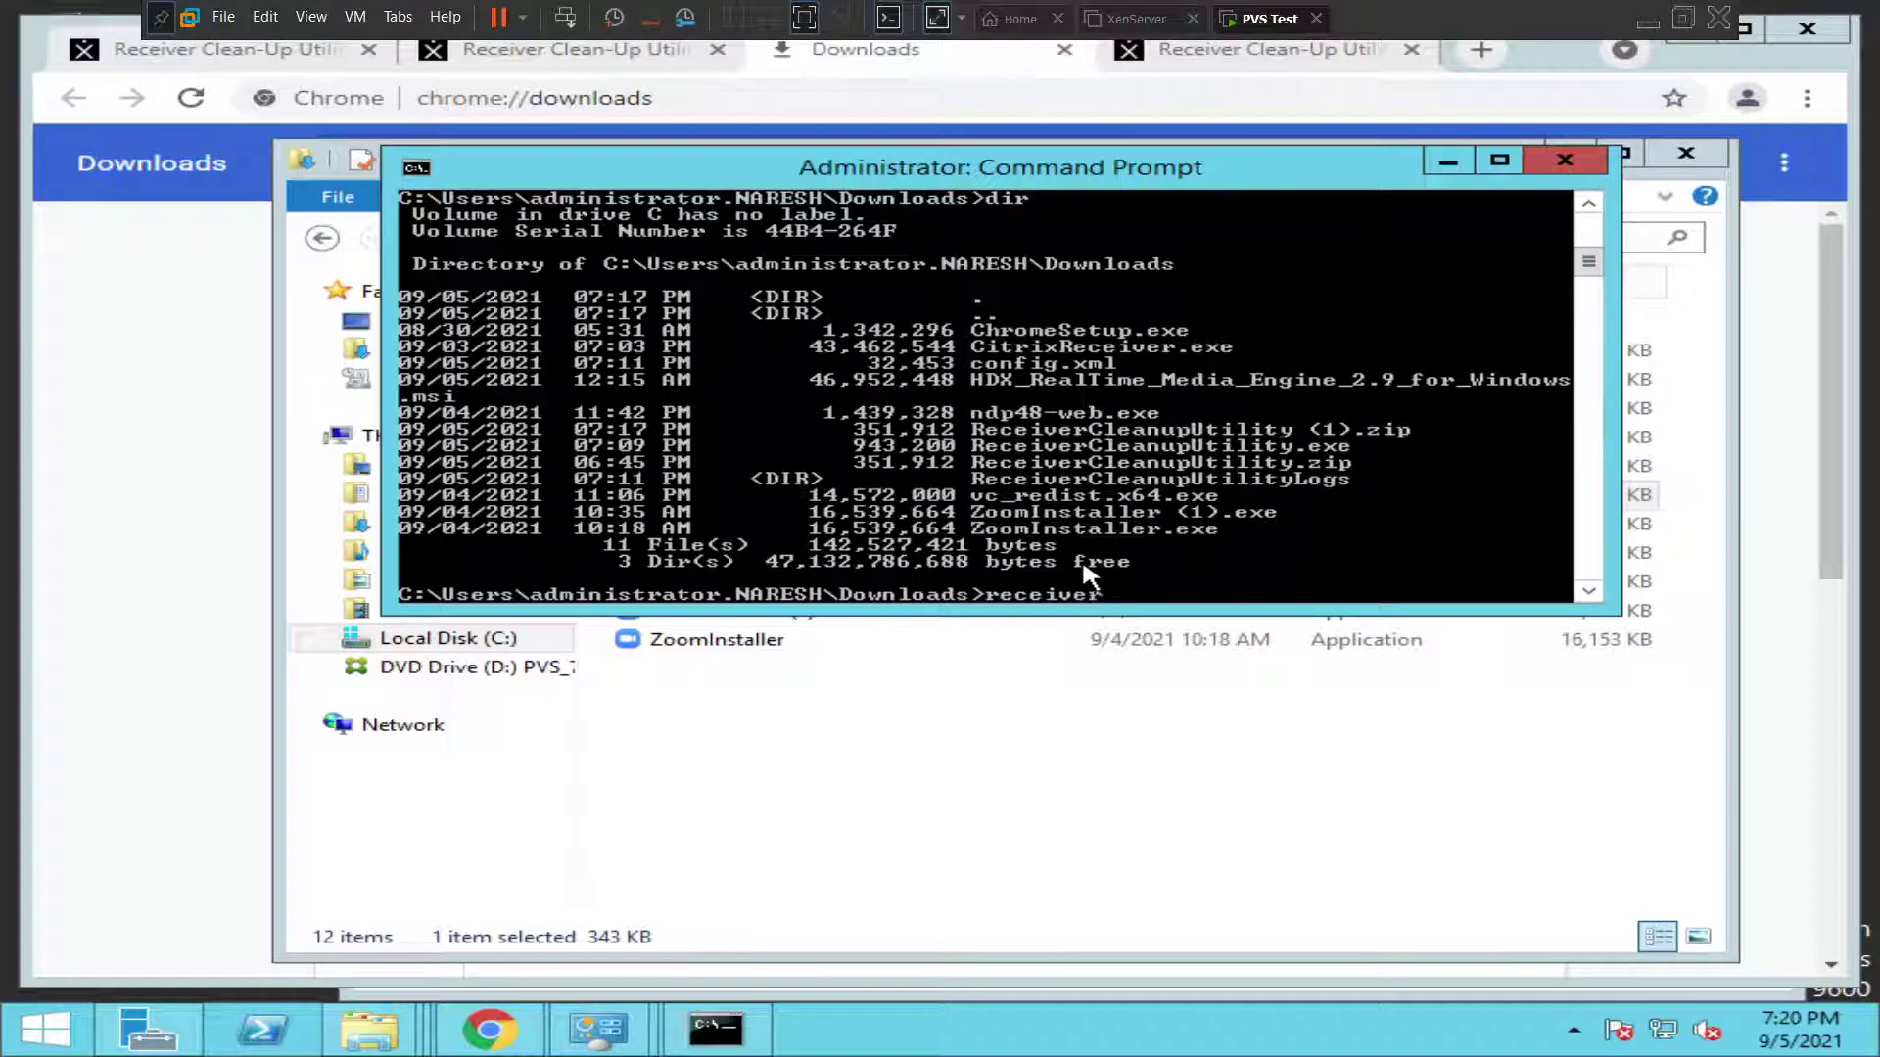
{"action": "type", "text": "cleani"}
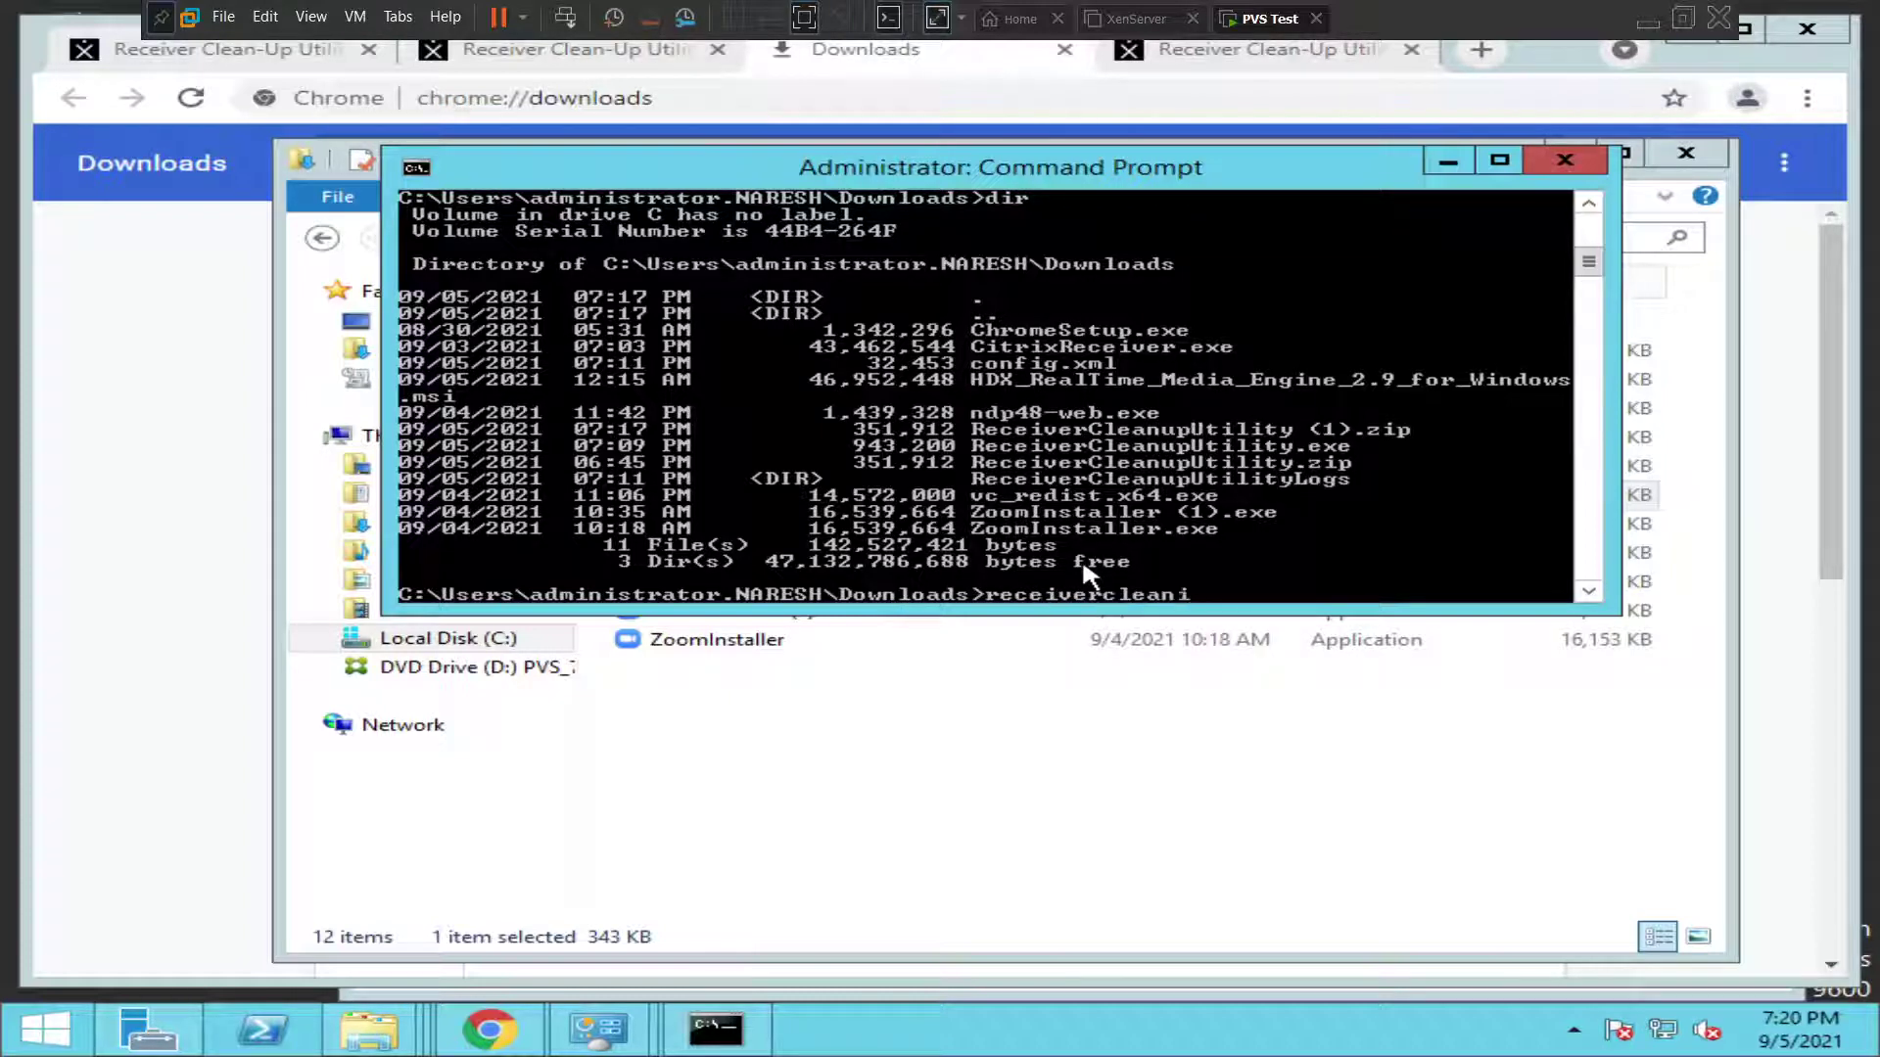
{"action": "key", "text": "BackSpace"}
{"action": "type", "text": "uputility.exe"}
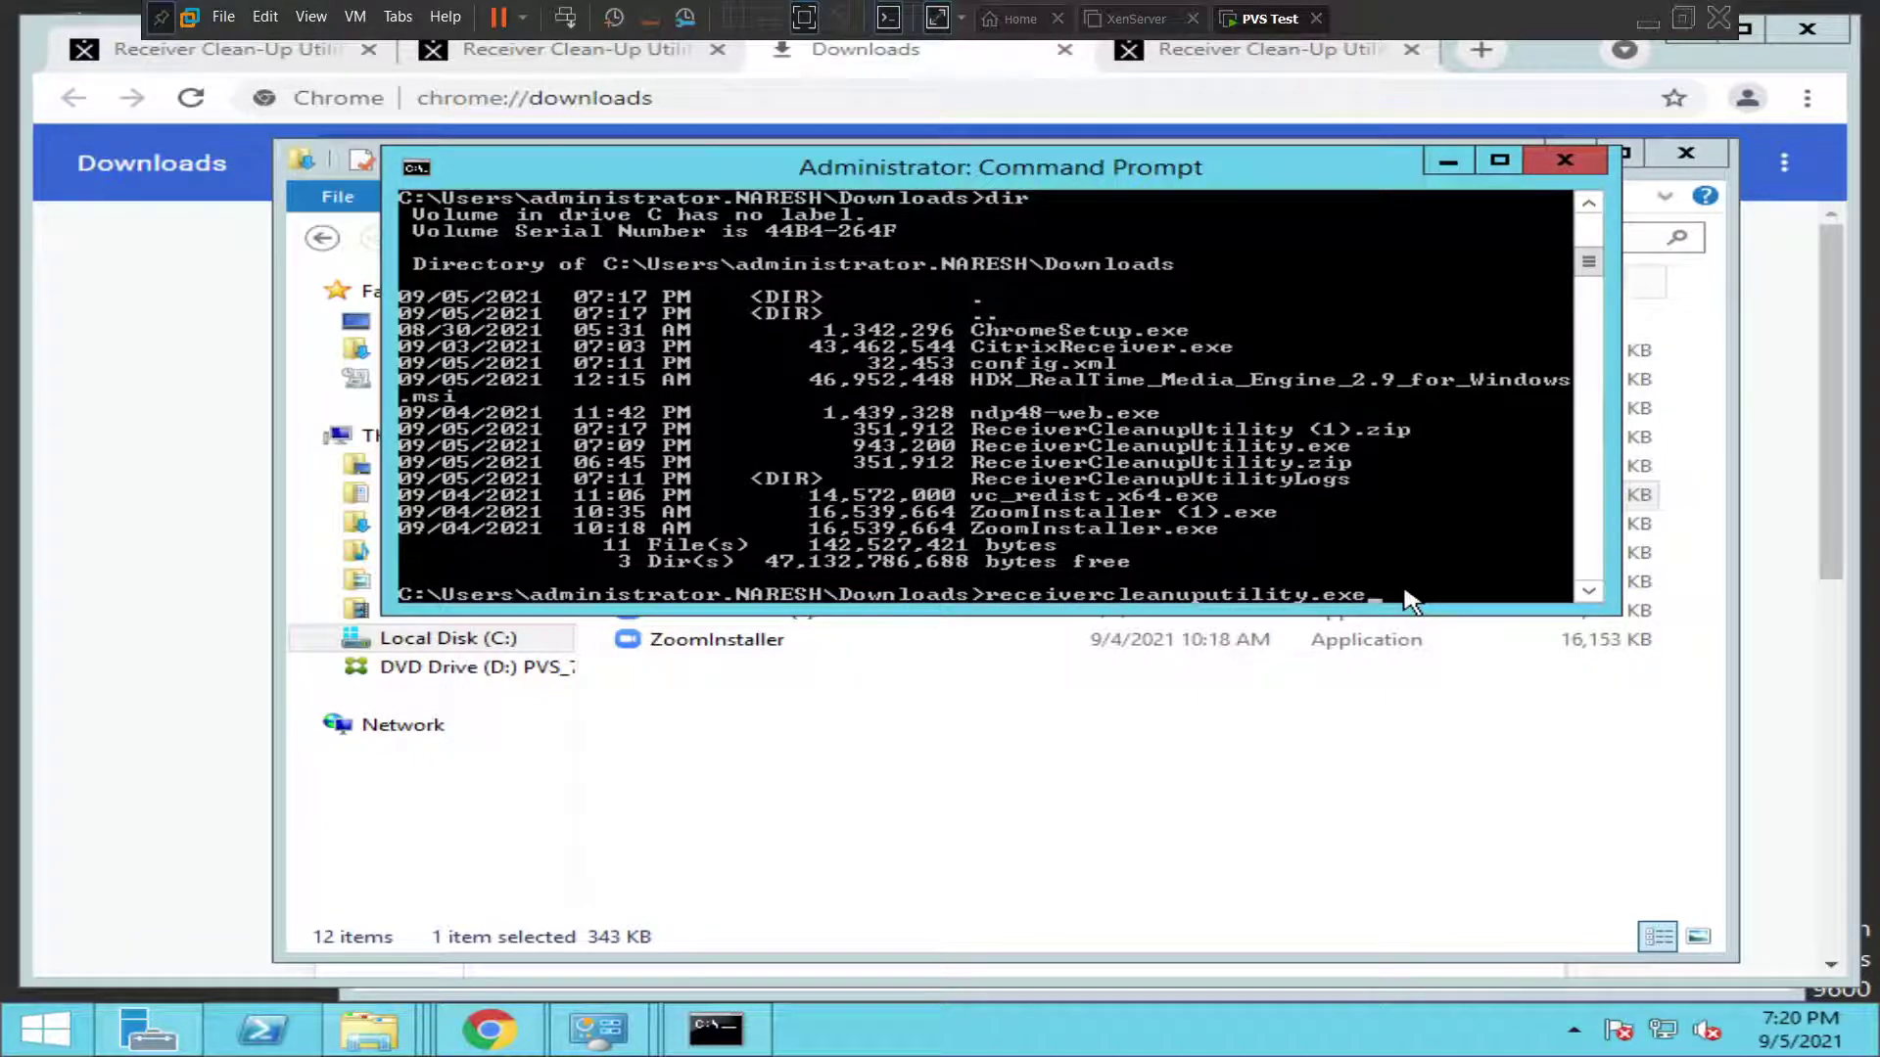
{"action": "key", "text": "Return"}
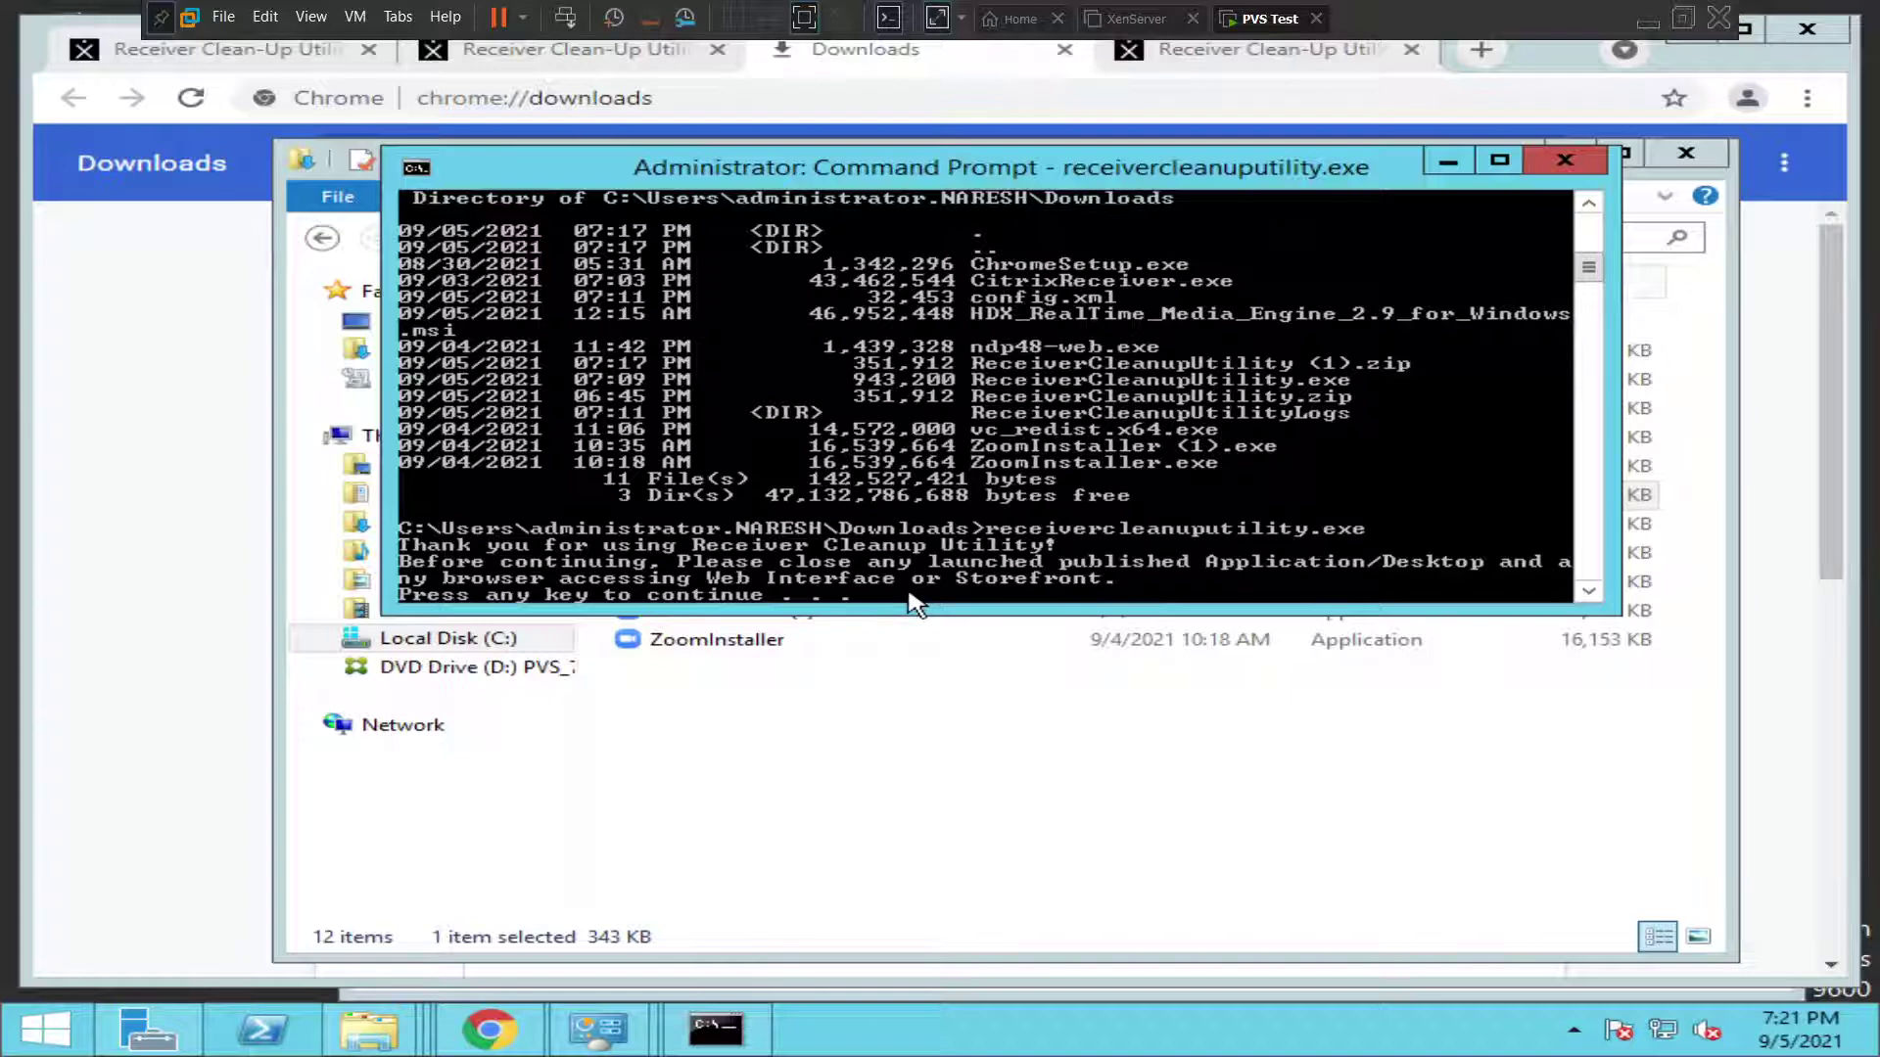
- Continue past the welcome prompt so the utility removes all Citrix Receiver components
{"action": "key", "text": "Return"}
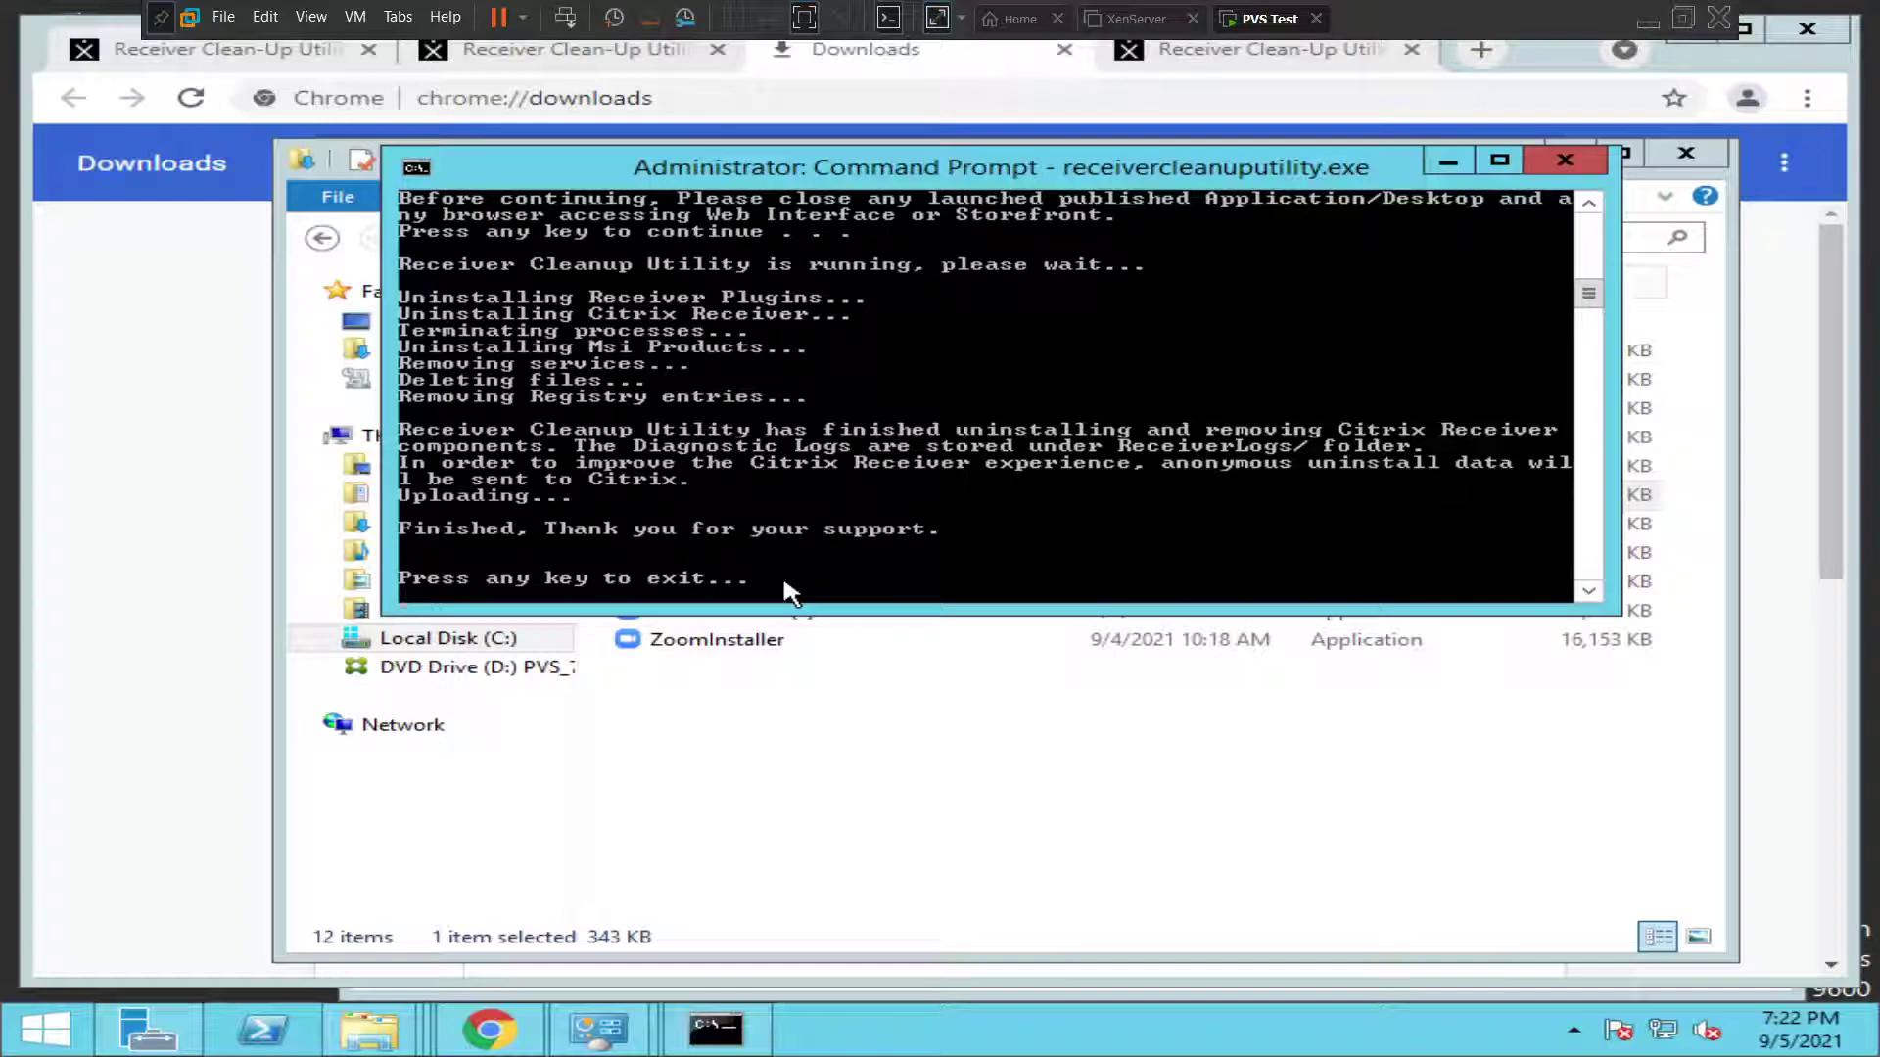
- Exit the finished Receiver Cleanup Utility to return to the Downloads folder prompt
{"action": "key", "text": "Return"}
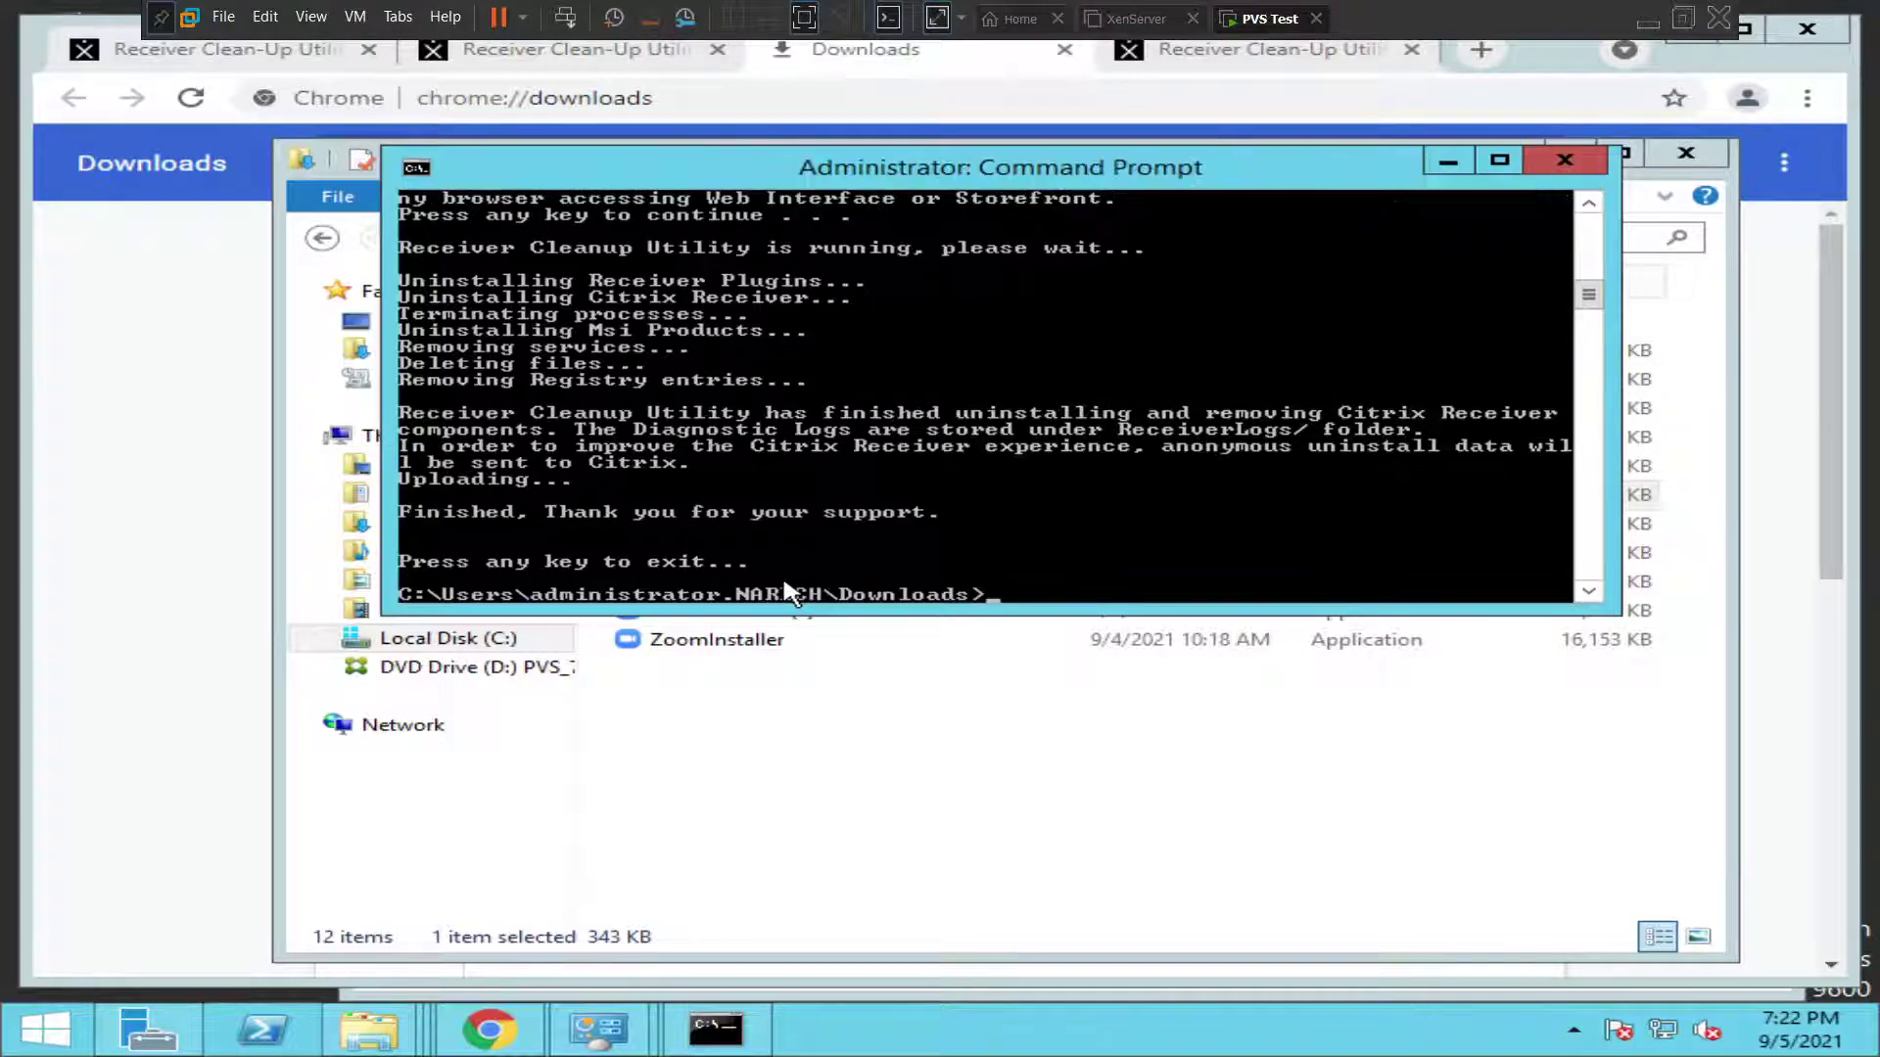